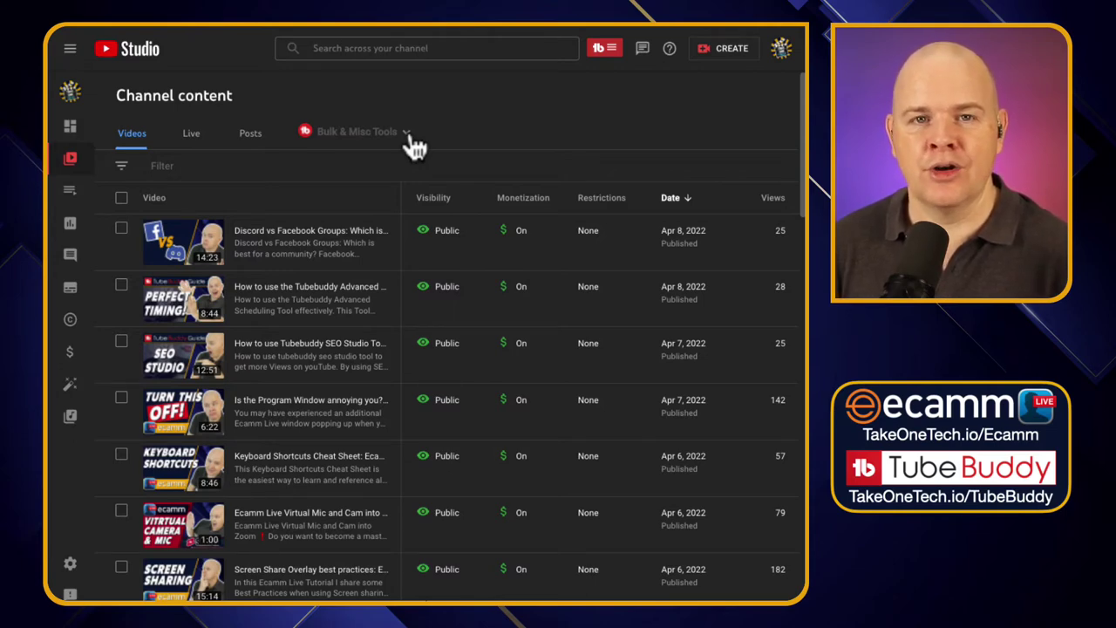
Step: Open the bulk card copy tool and search the source videos for "Stream Deck"
{"action": "left_click", "coordinate": [407, 135]}
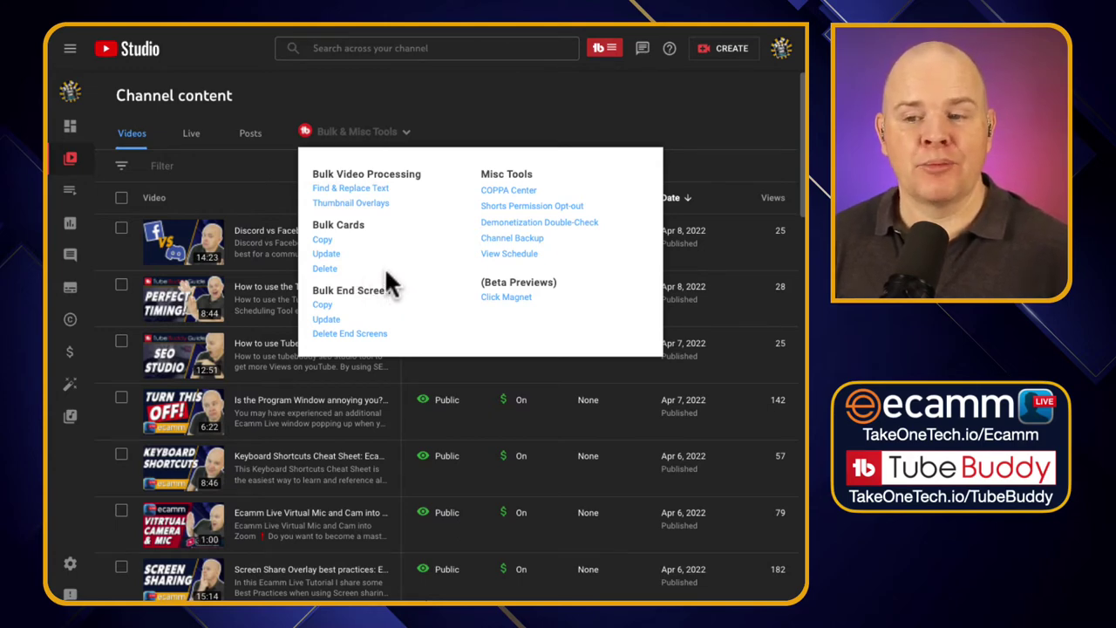
{"action": "left_click", "coordinate": [325, 242]}
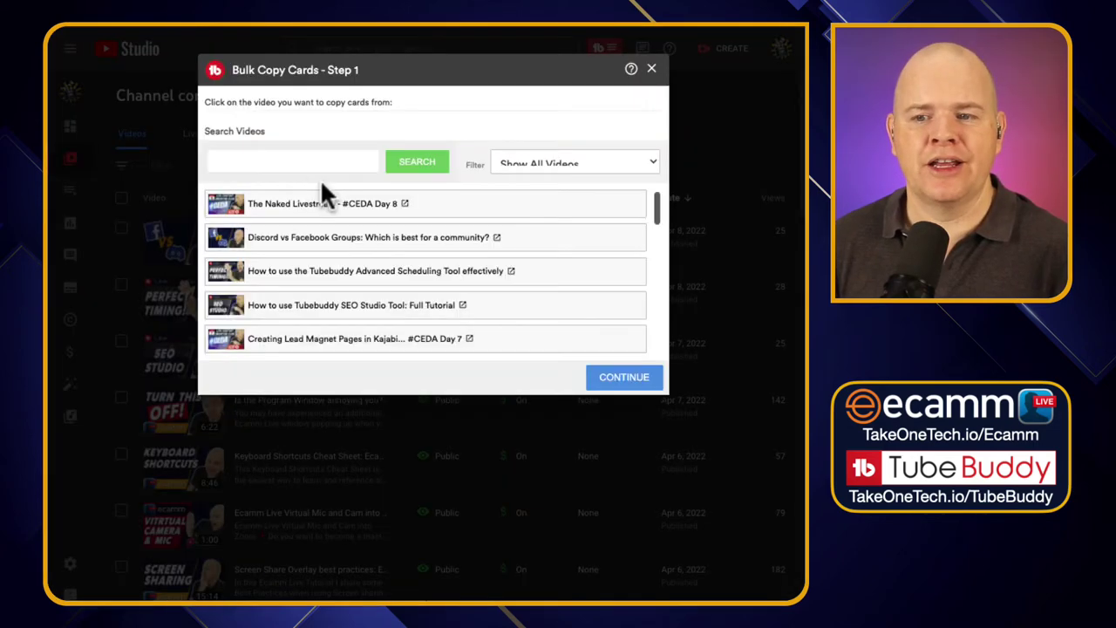
{"action": "left_click", "coordinate": [261, 162]}
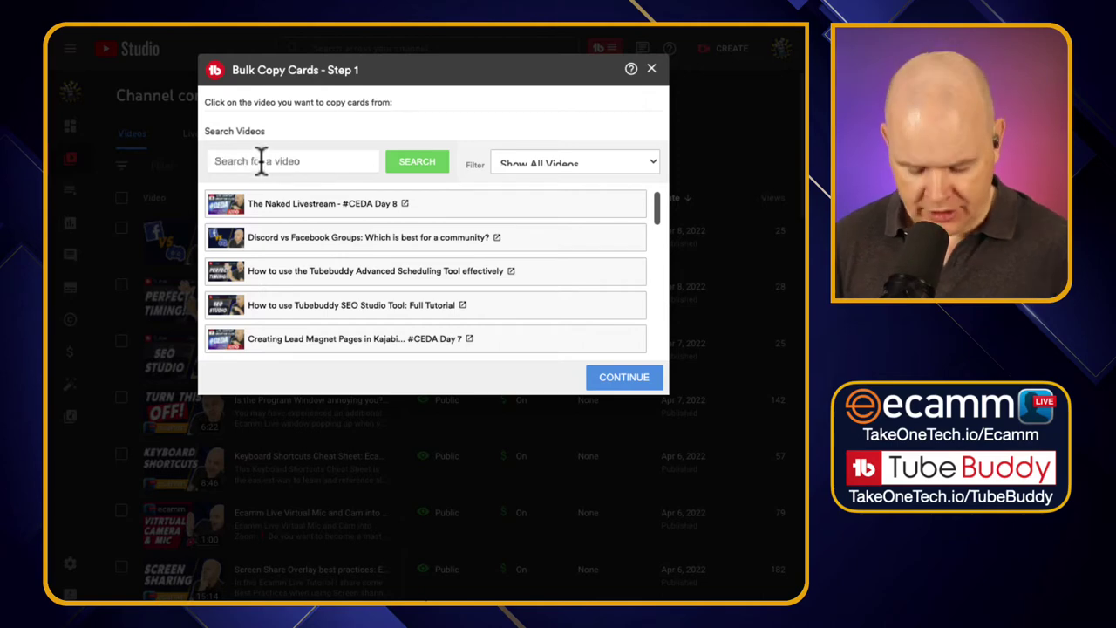
{"action": "type", "text": "Strea"}
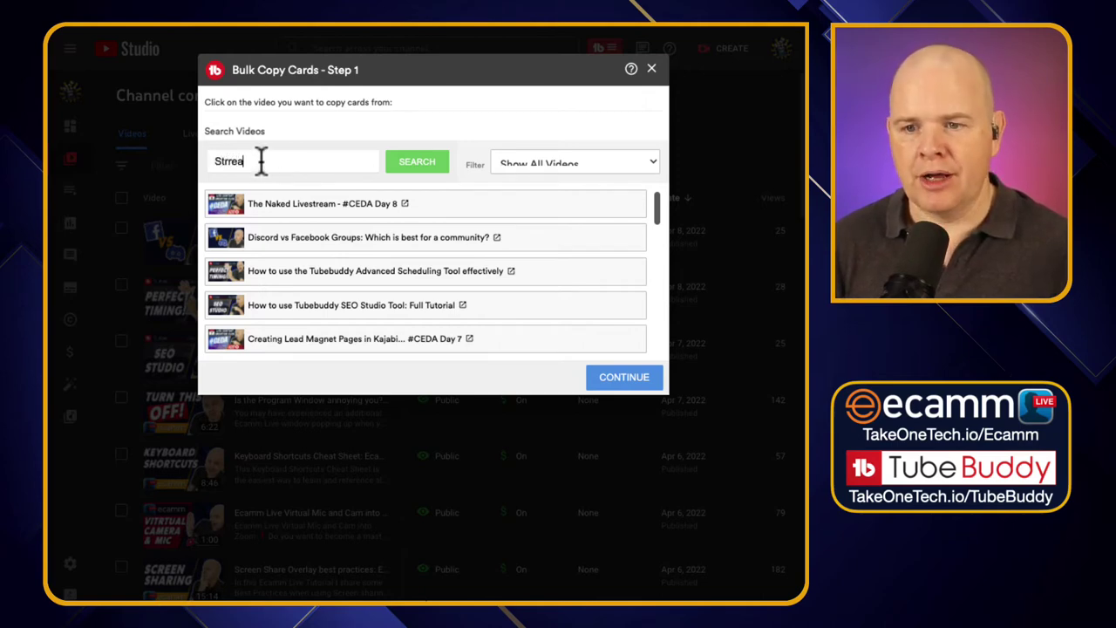
{"action": "key", "text": "BackSpace"}
{"action": "key", "text": "BackSpace"}
{"action": "key", "text": "BackSpace"}
{"action": "type", "text": "ream "}
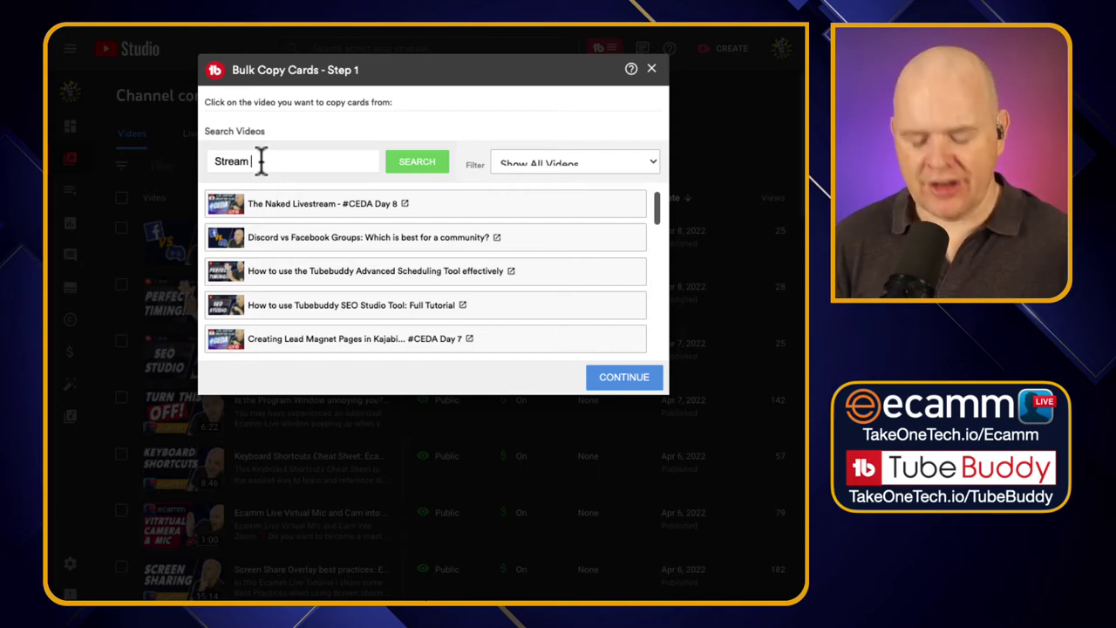
{"action": "type", "text": "Deck"}
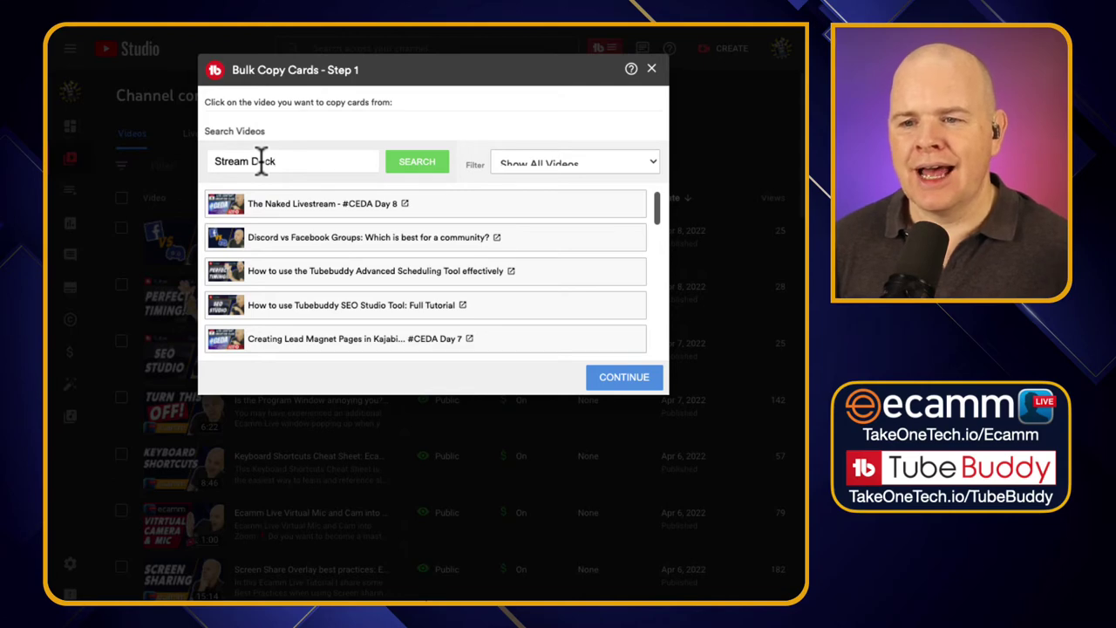
{"action": "left_click", "coordinate": [417, 162]}
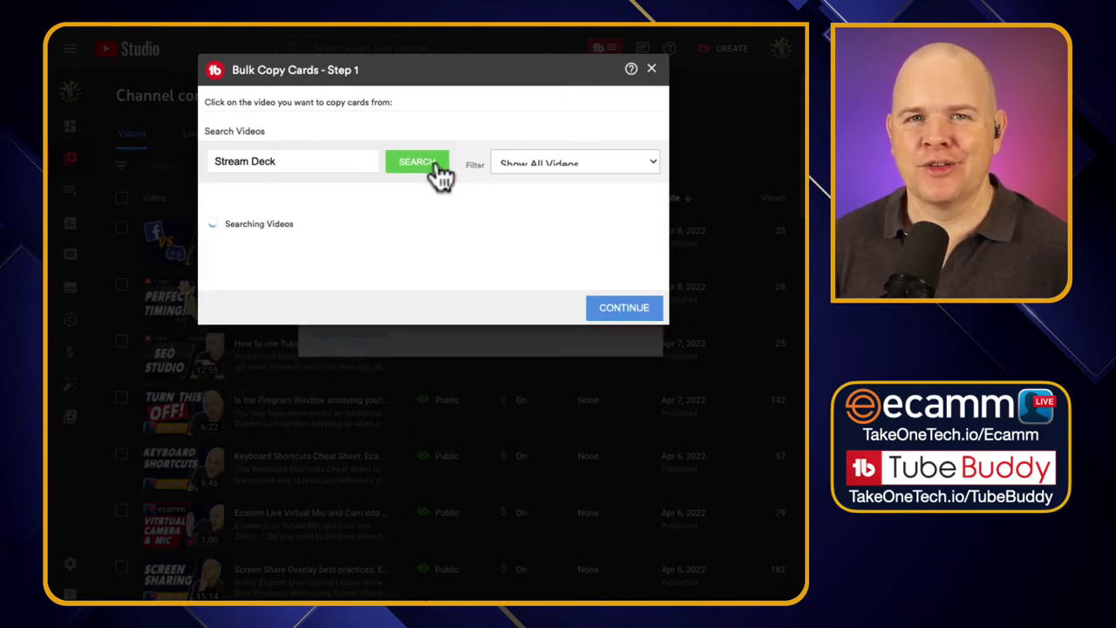
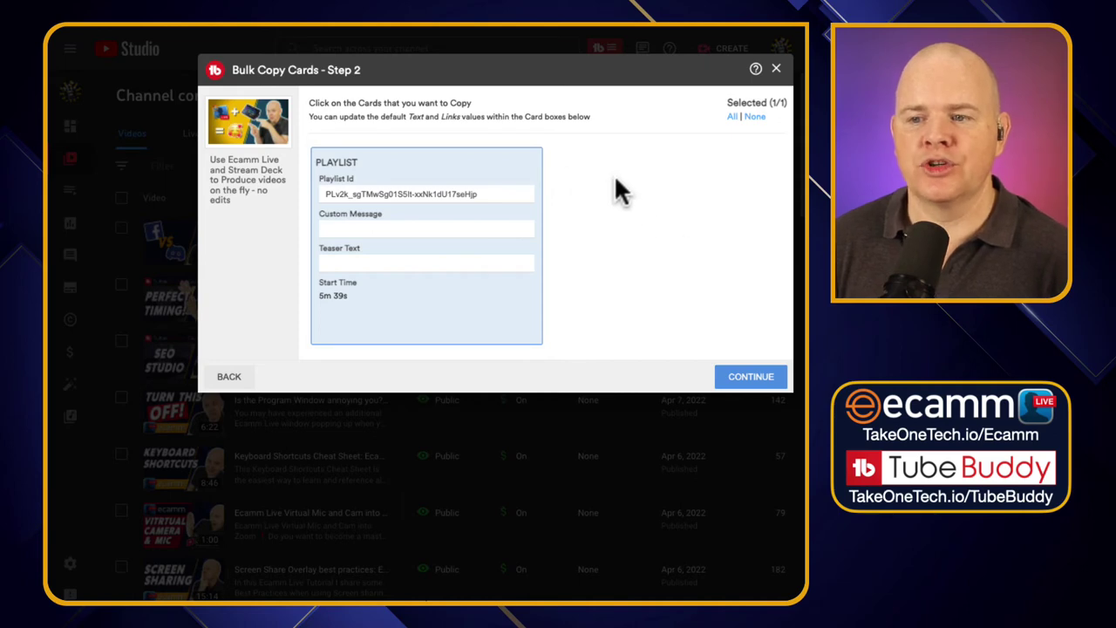
Step: Keep the playlist card selected for copying and choose a list of specified video IDs as the copy destination
{"action": "left_click", "coordinate": [500, 172]}
{"action": "left_click", "coordinate": [484, 175]}
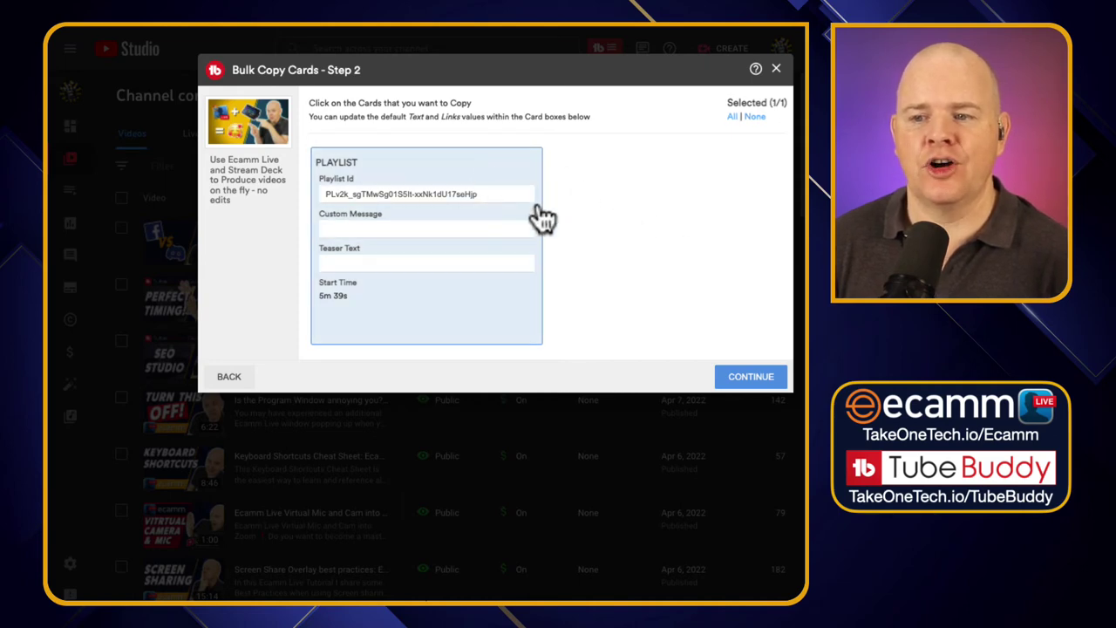
{"action": "left_click", "coordinate": [749, 381]}
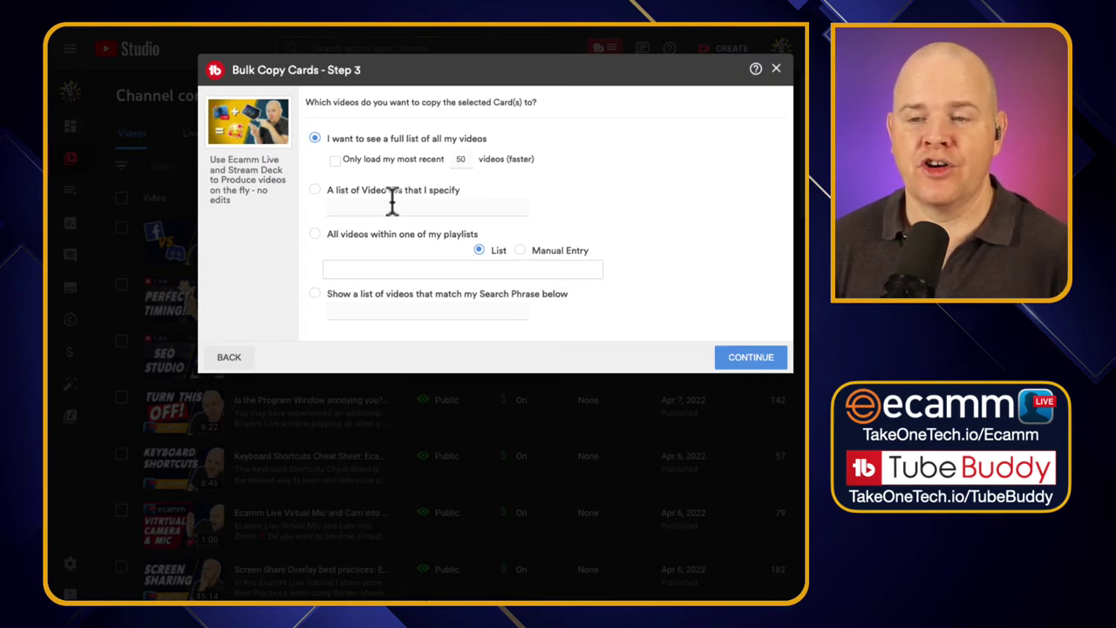
{"action": "left_click", "coordinate": [317, 192]}
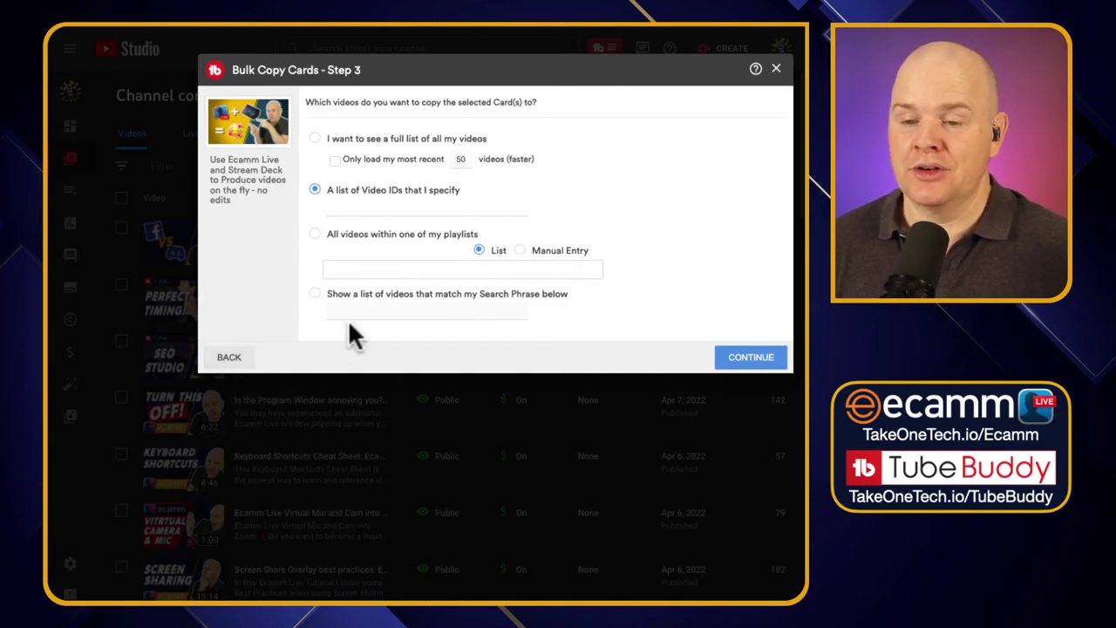
Step: Go back through the bulk card copy steps and close the tool without copying anything
{"action": "left_click", "coordinate": [230, 360]}
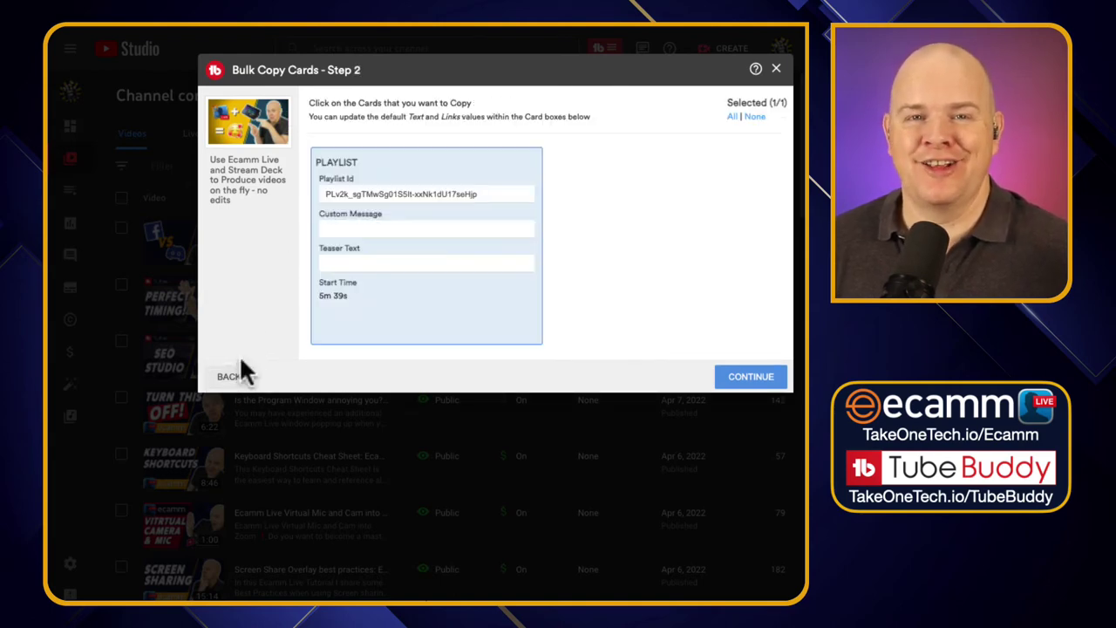
{"action": "left_click", "coordinate": [228, 380]}
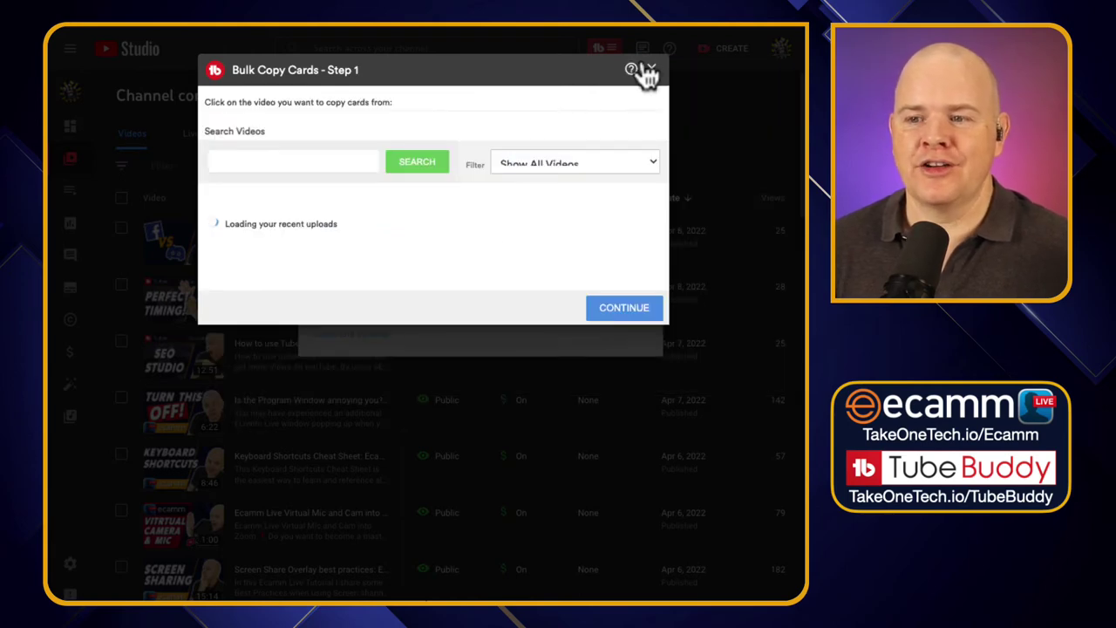
{"action": "left_click", "coordinate": [652, 71]}
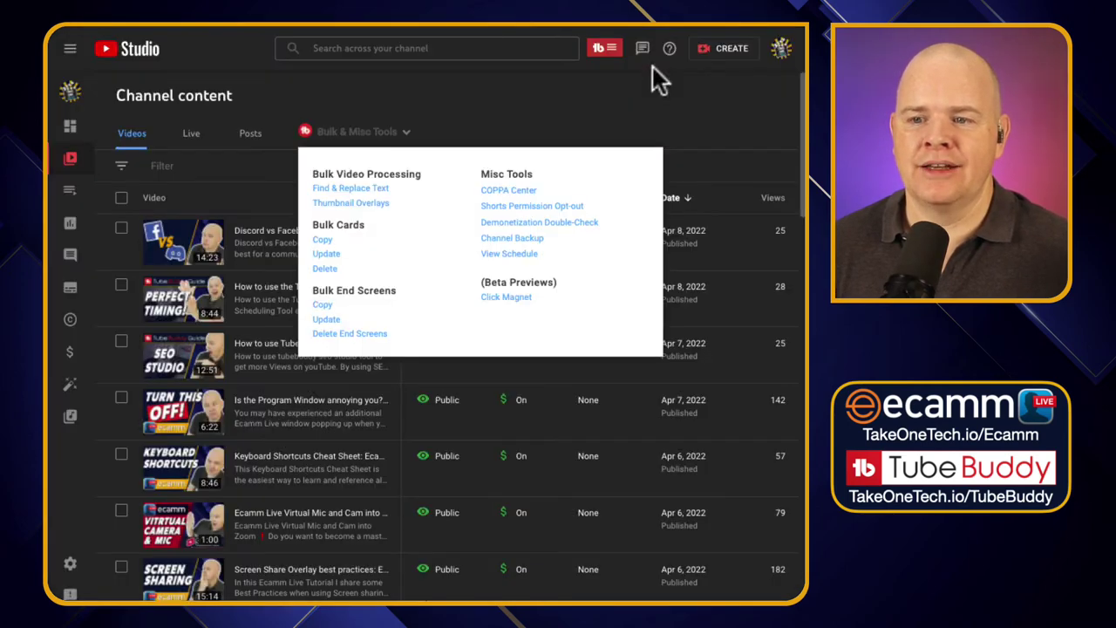
Step: Open the bulk card update tool and examine the match criteria available for Link Cards
{"action": "left_click", "coordinate": [326, 254]}
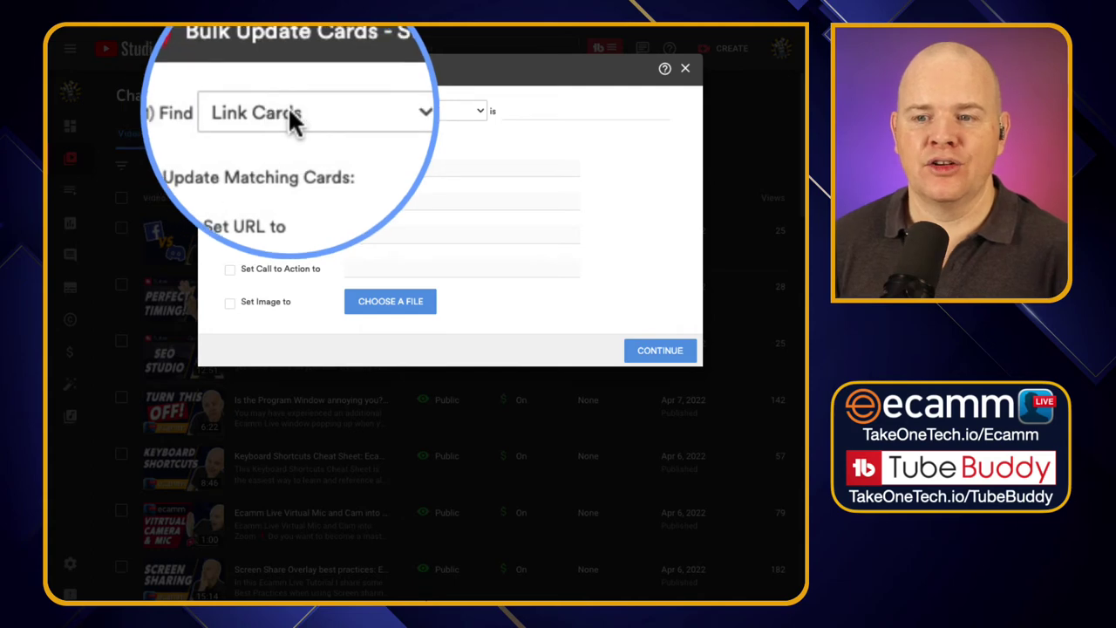
{"action": "left_click", "coordinate": [350, 108]}
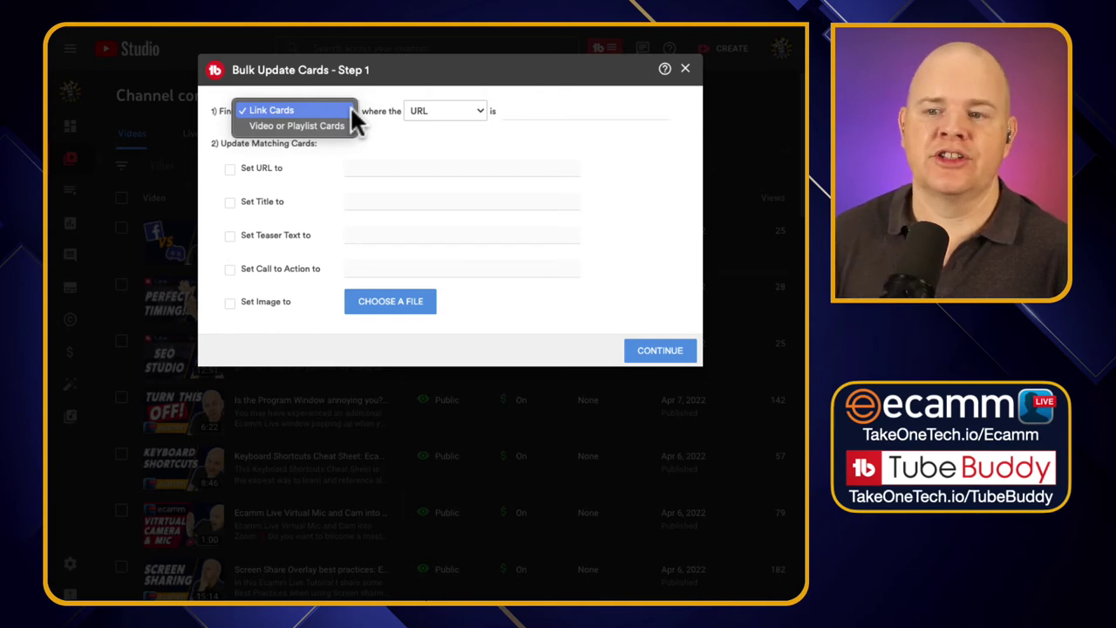
{"action": "left_click", "coordinate": [322, 111]}
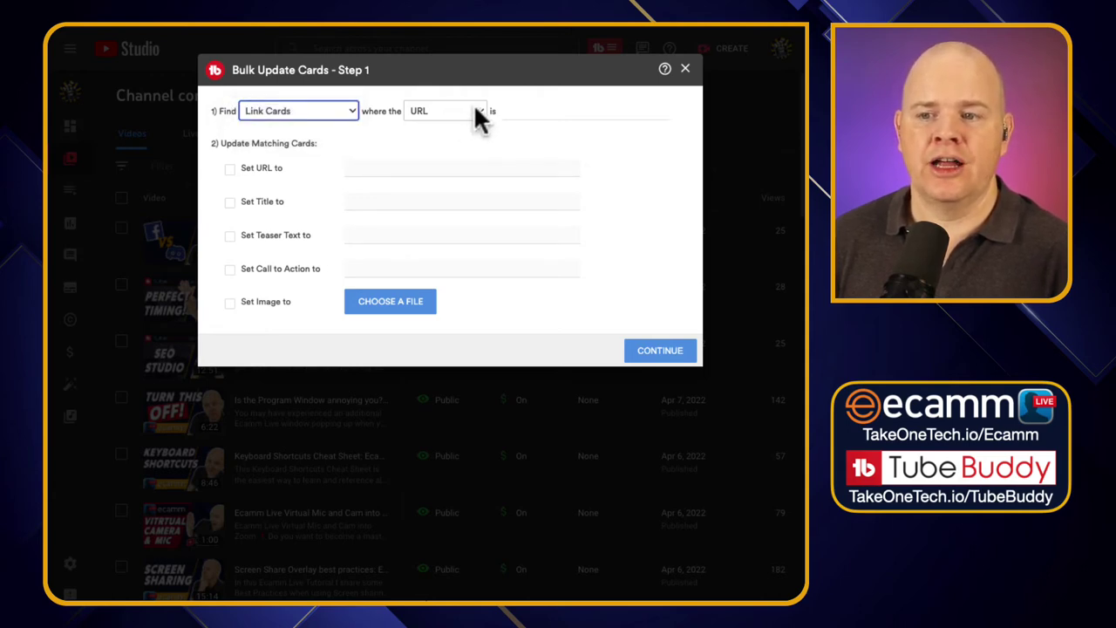
{"action": "left_click", "coordinate": [478, 116]}
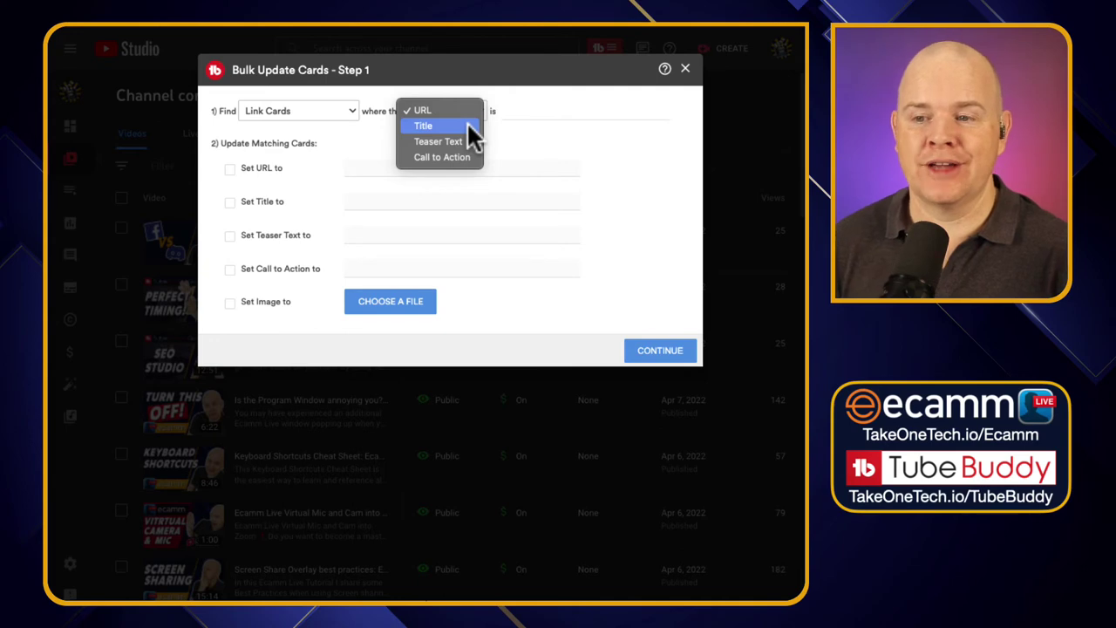
{"action": "left_click", "coordinate": [447, 110]}
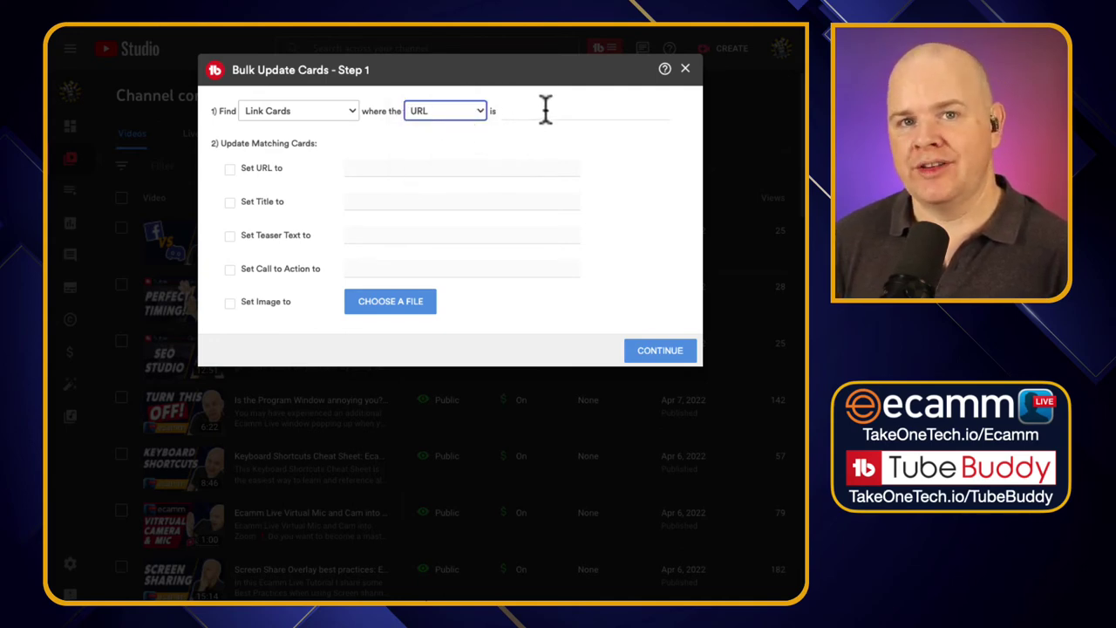
{"action": "left_click", "coordinate": [485, 115]}
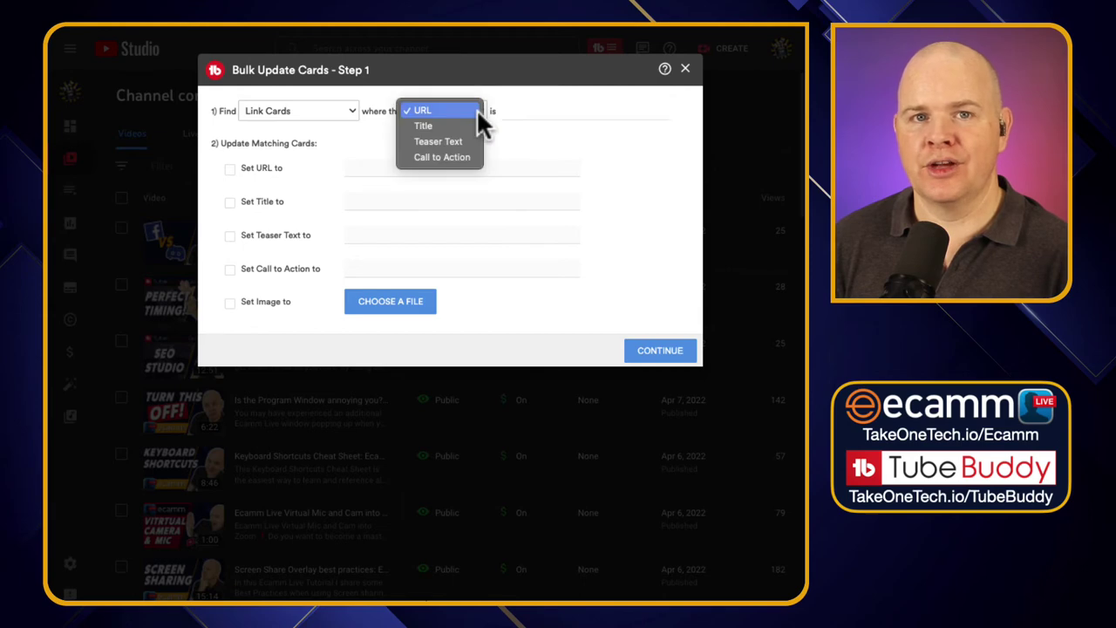
{"action": "left_click", "coordinate": [545, 166]}
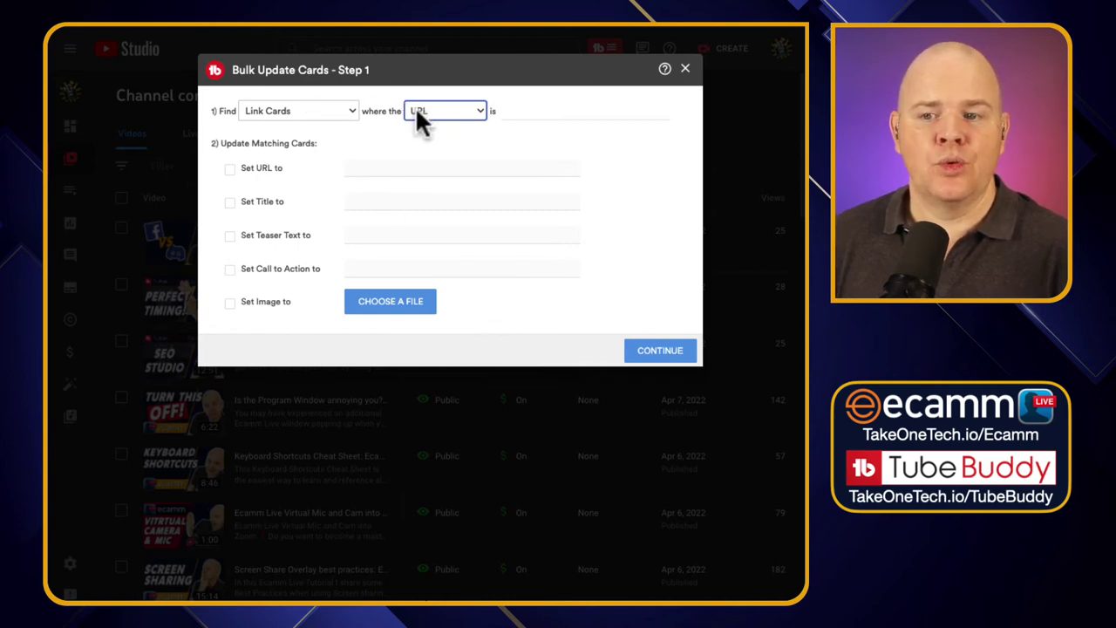
Step: Switch the bulk update to Video or Playlist Cards, examine its URL match options, and close the tool without updating
{"action": "left_click", "coordinate": [346, 108]}
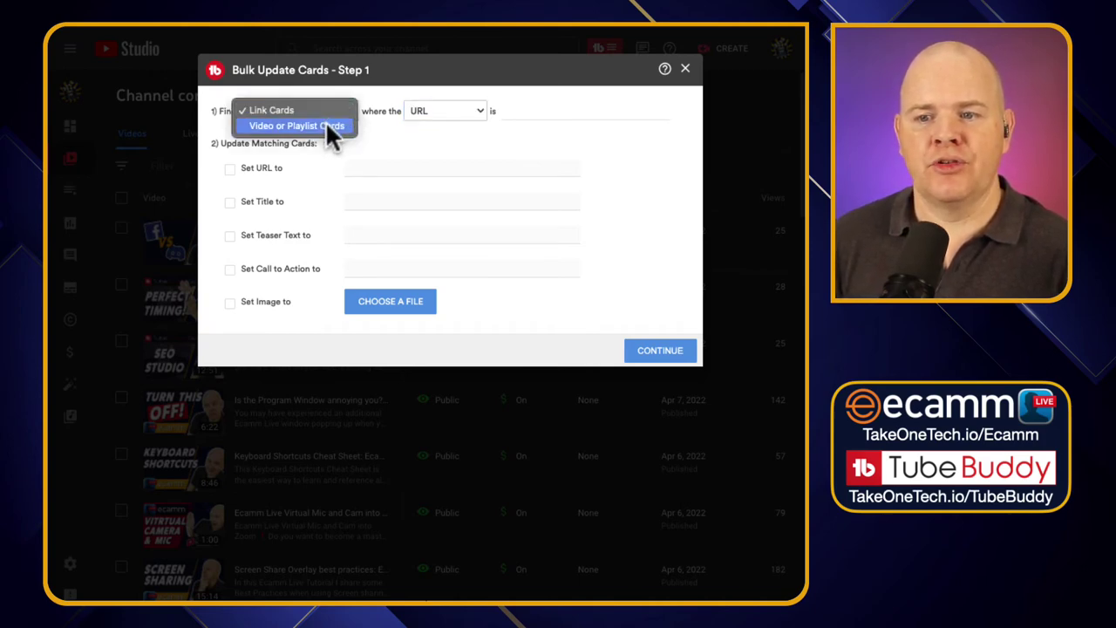
{"action": "left_click", "coordinate": [330, 127]}
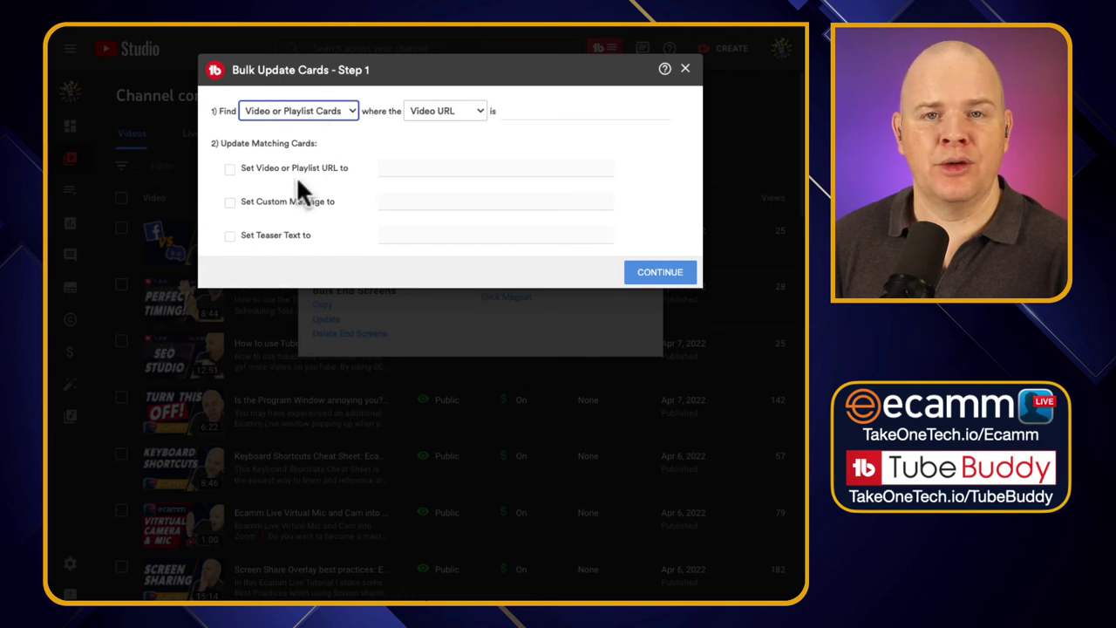
{"action": "left_click", "coordinate": [476, 114]}
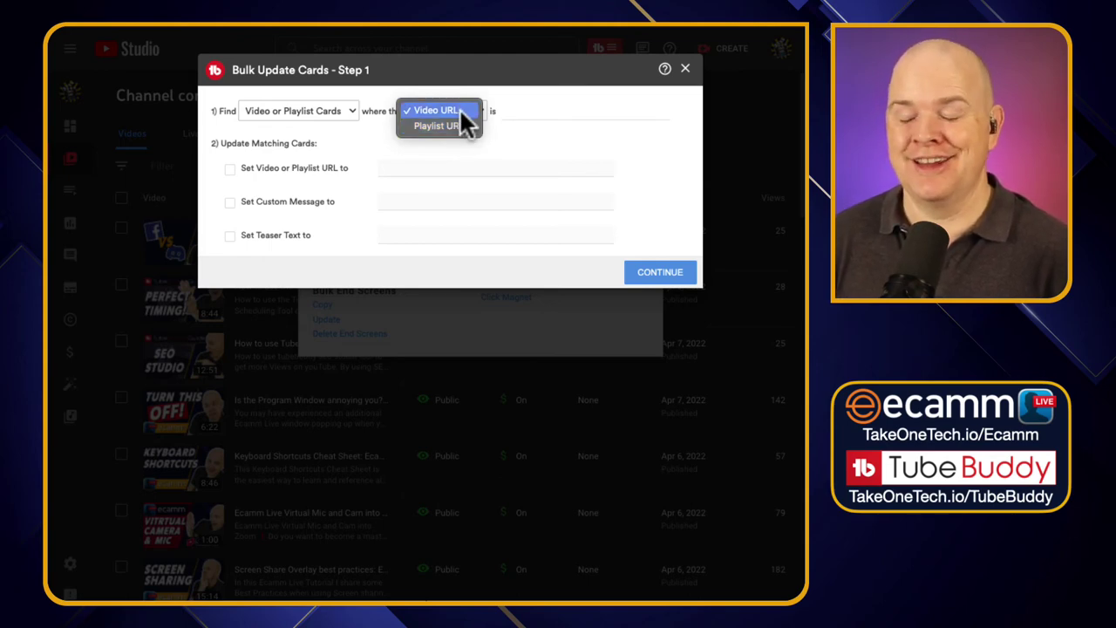
{"action": "left_click", "coordinate": [489, 122]}
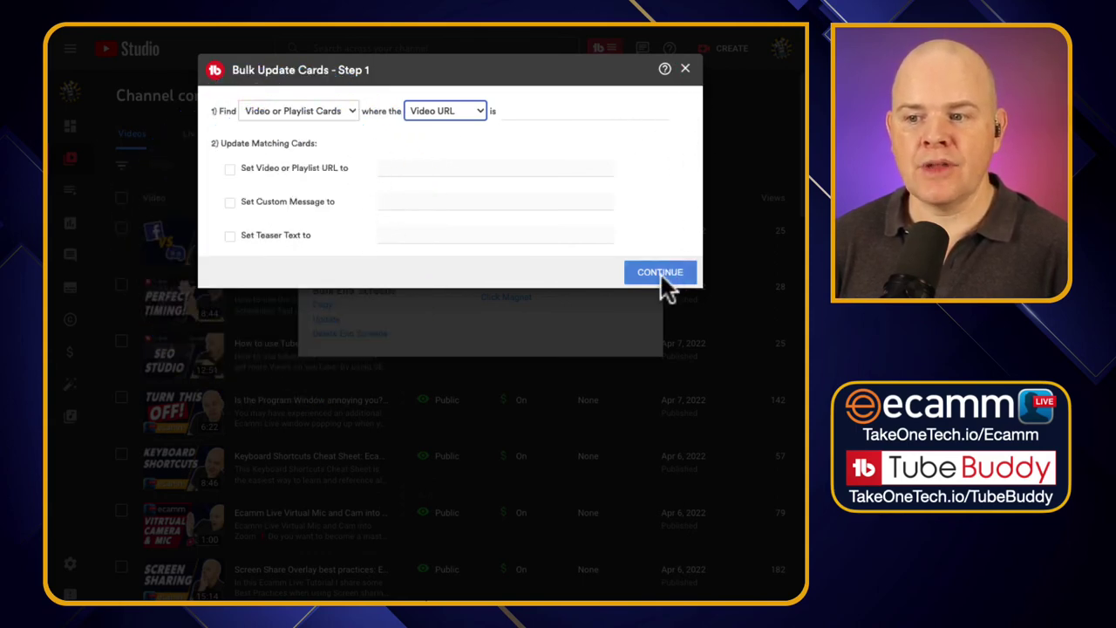
{"action": "left_click", "coordinate": [686, 70]}
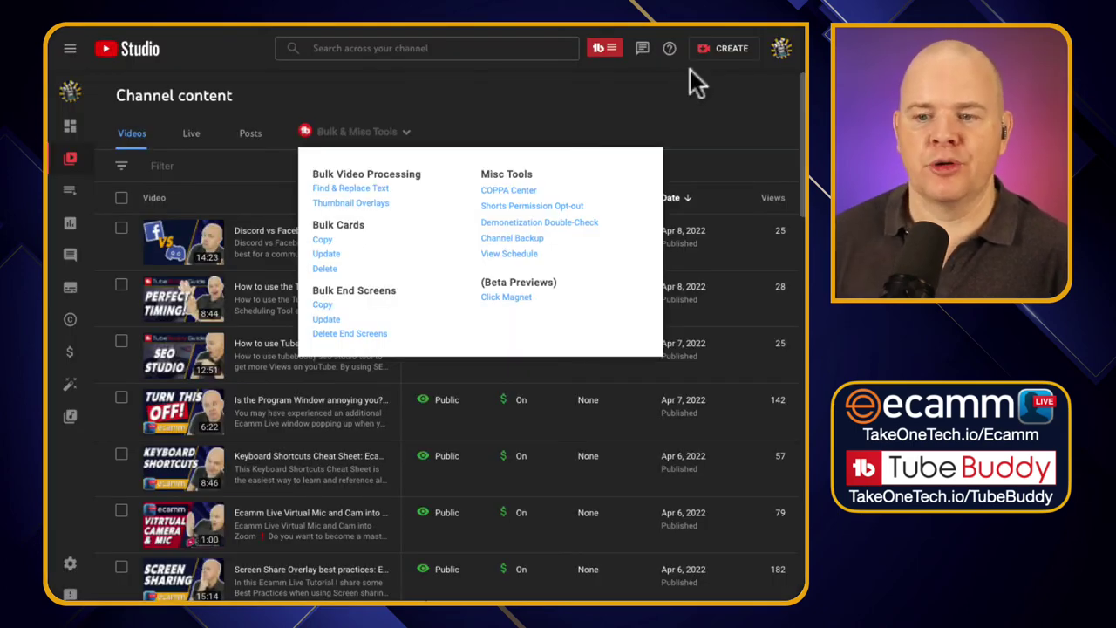
Step: Open the bulk card deletion tool to examine its deletion options, and close it without deleting
{"action": "left_click", "coordinate": [327, 270]}
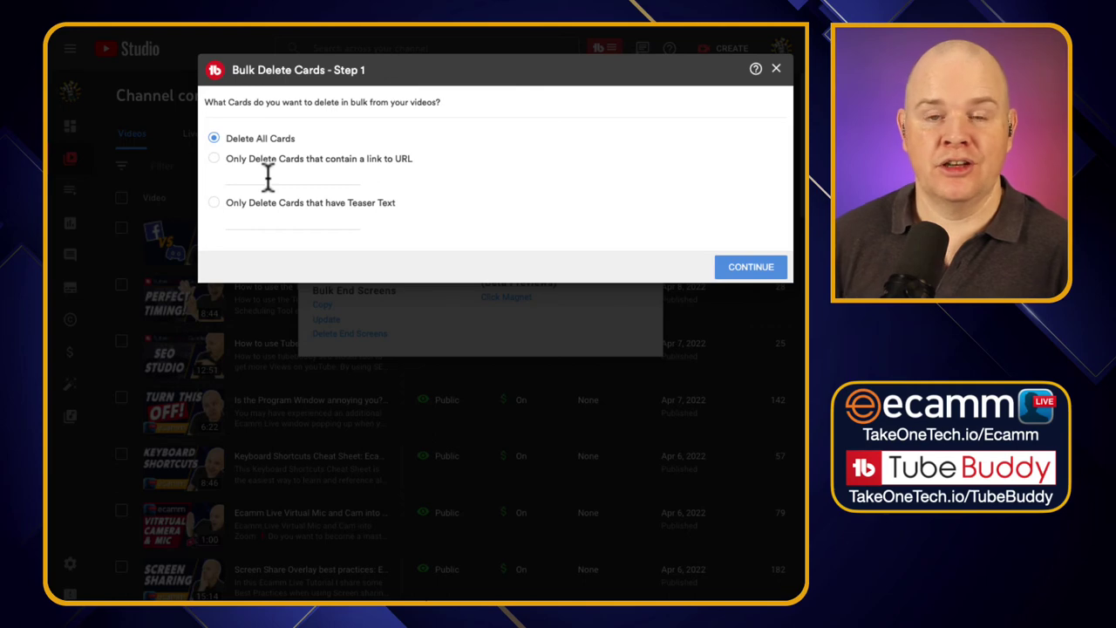
{"action": "left_click", "coordinate": [777, 71]}
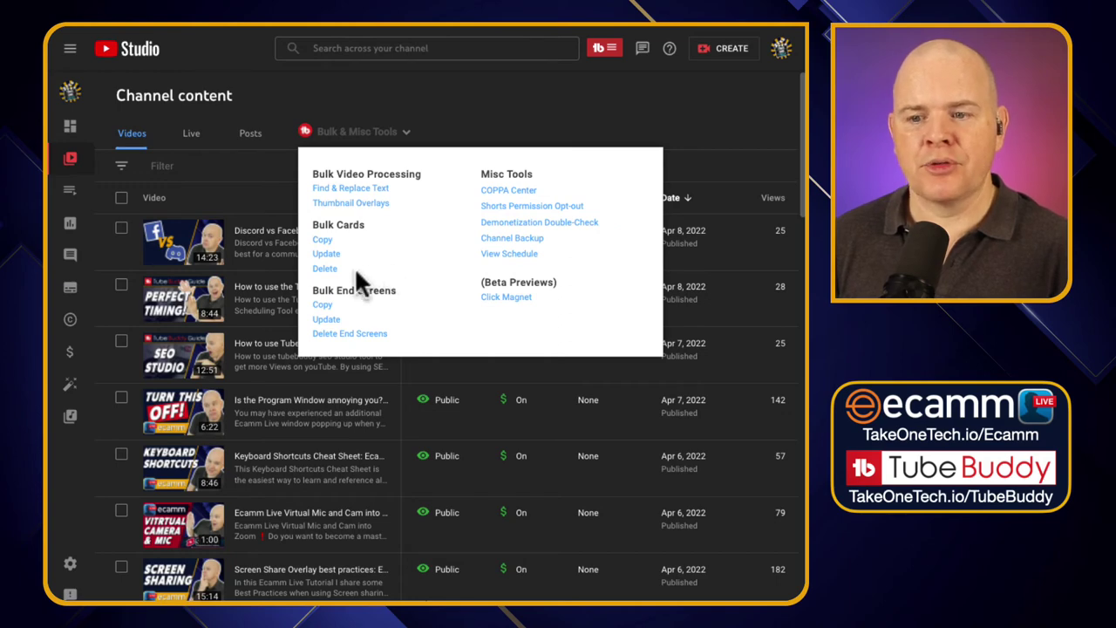
Step: Start a bulk end screen copy using "Discord vs Facebook Groups: Which is best for a community?" as the source video
{"action": "left_click", "coordinate": [323, 307]}
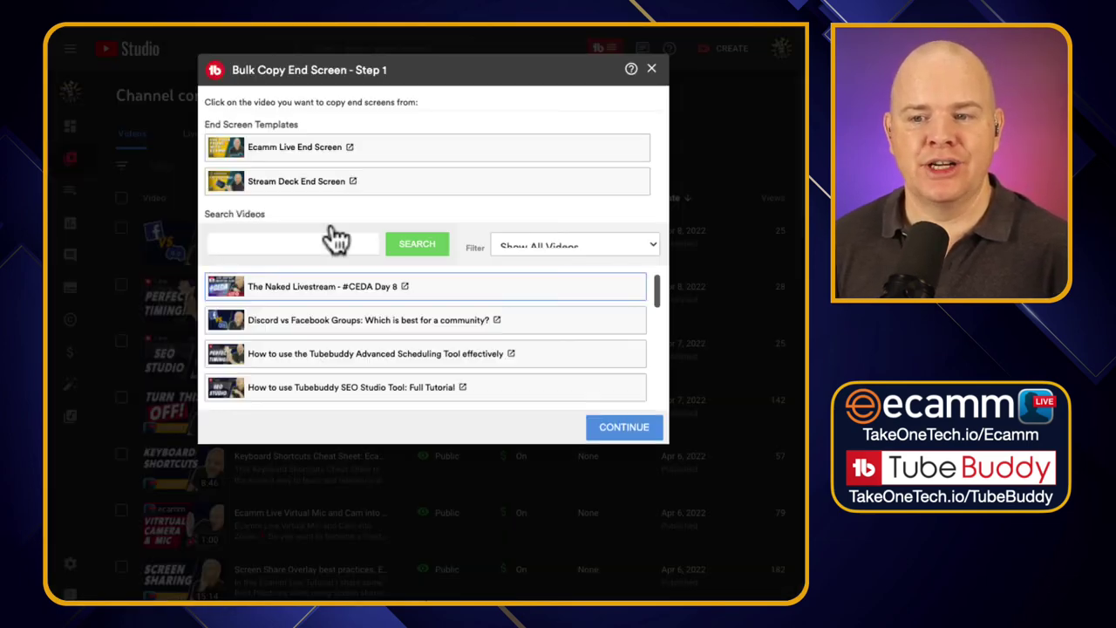
{"action": "left_click", "coordinate": [319, 329]}
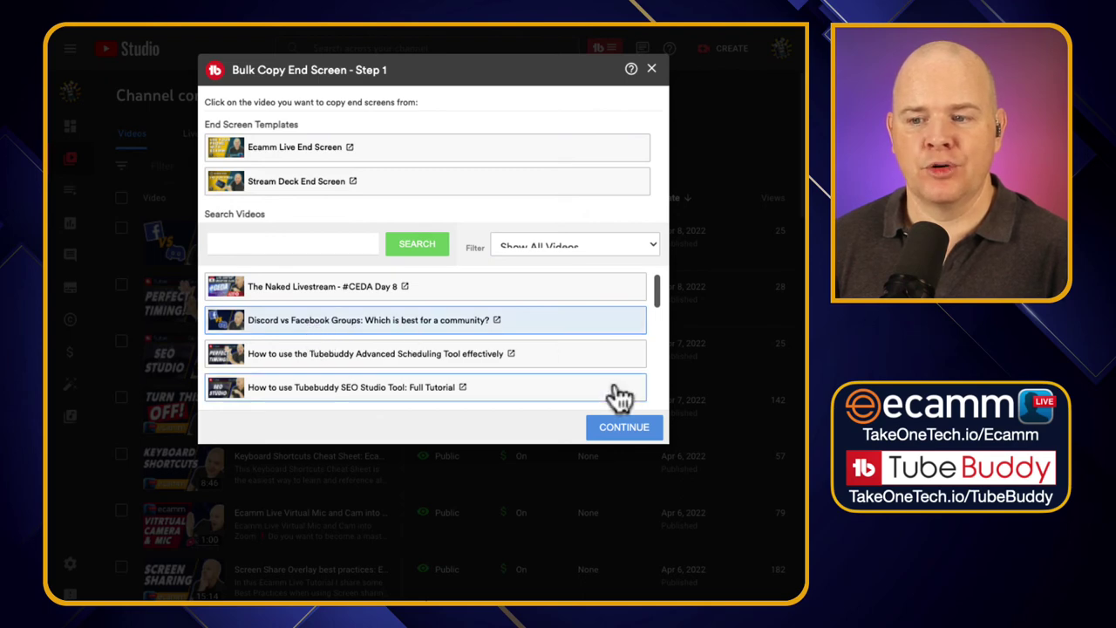
{"action": "left_click", "coordinate": [616, 428]}
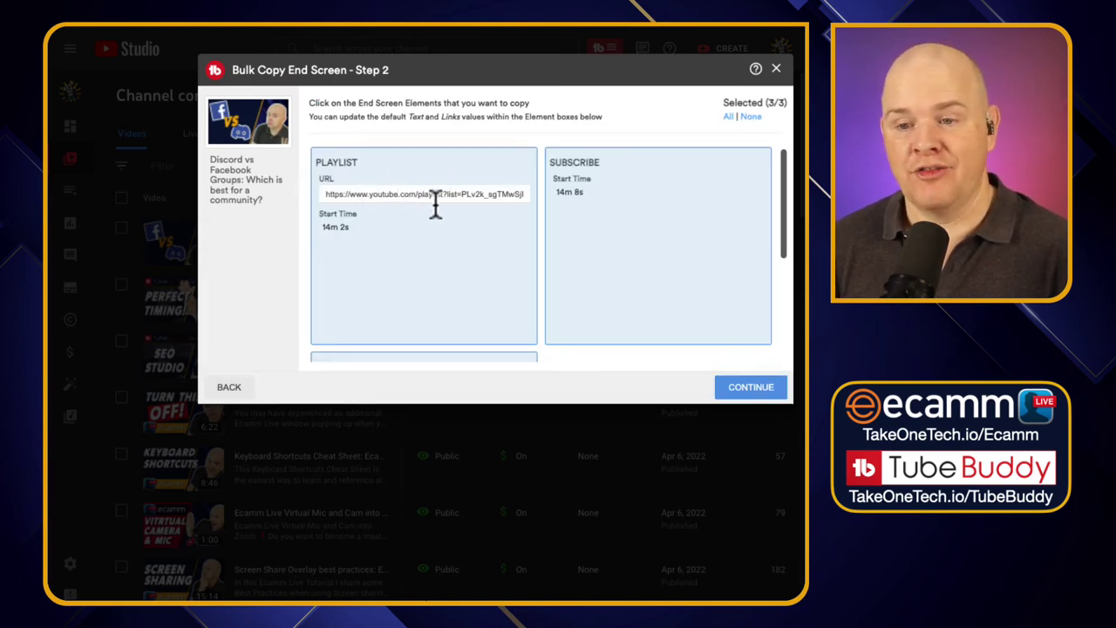
Step: Examine the source video's end screen elements offered for copying, including their types, links and start times
{"action": "scroll", "coordinate": [440, 218], "scroll_direction": "down", "scroll_amount": 2}
{"action": "scroll", "coordinate": [440, 218], "scroll_direction": "up", "scroll_amount": 2}
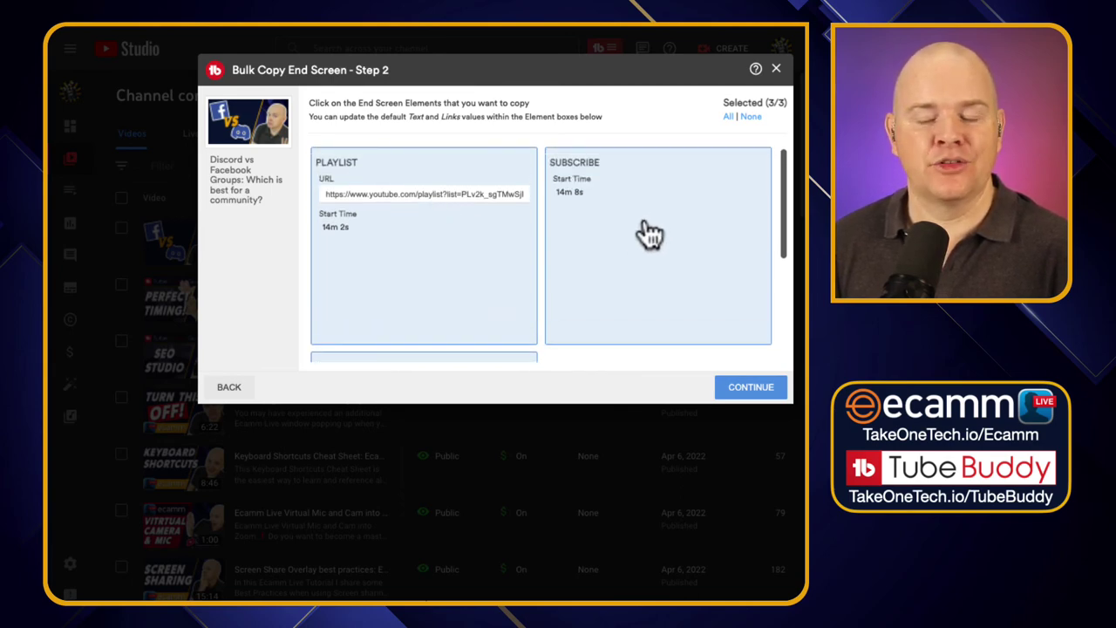
{"action": "scroll", "coordinate": [645, 244], "scroll_direction": "down", "scroll_amount": 1}
{"action": "scroll", "coordinate": [646, 251], "scroll_direction": "down", "scroll_amount": 1}
{"action": "scroll", "coordinate": [462, 310], "scroll_direction": "down", "scroll_amount": 1}
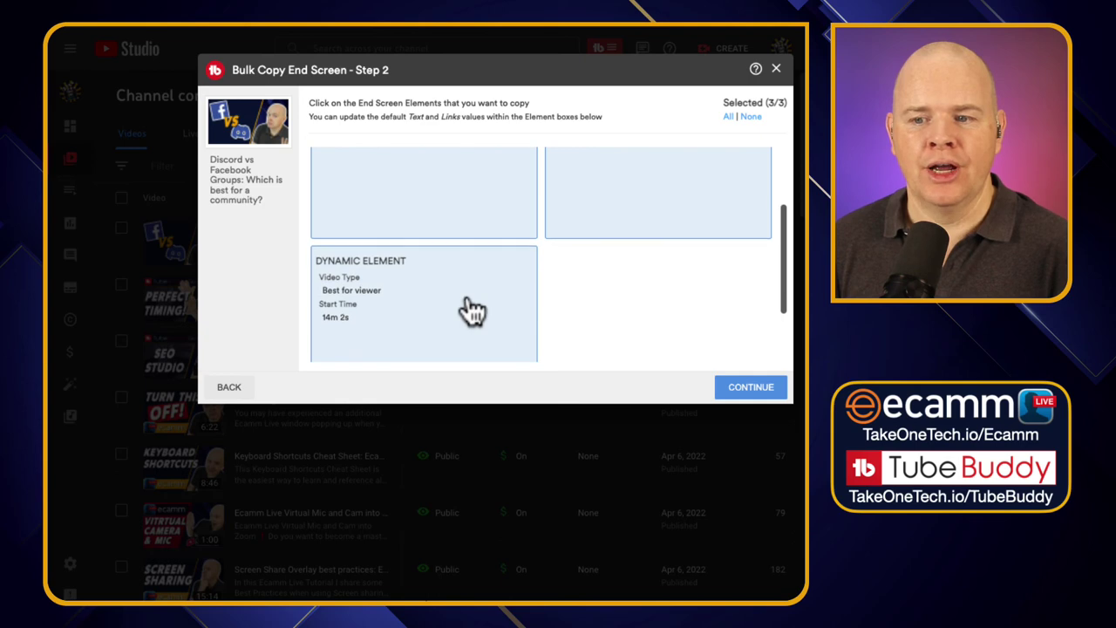
{"action": "scroll", "coordinate": [428, 314], "scroll_direction": "down", "scroll_amount": 1}
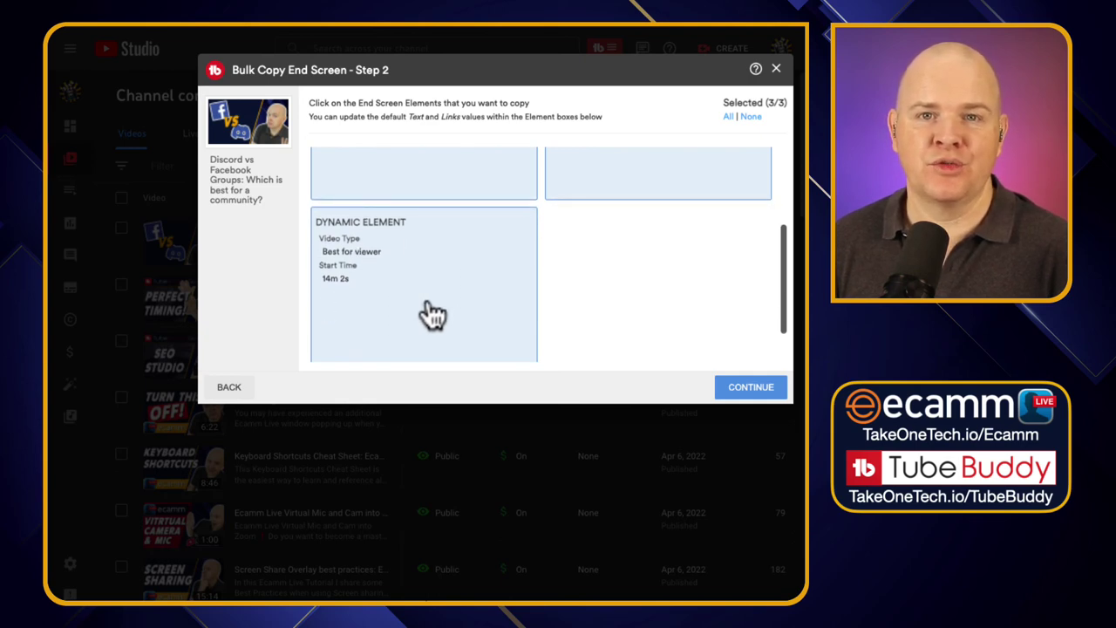
{"action": "scroll", "coordinate": [432, 315], "scroll_direction": "up", "scroll_amount": 4}
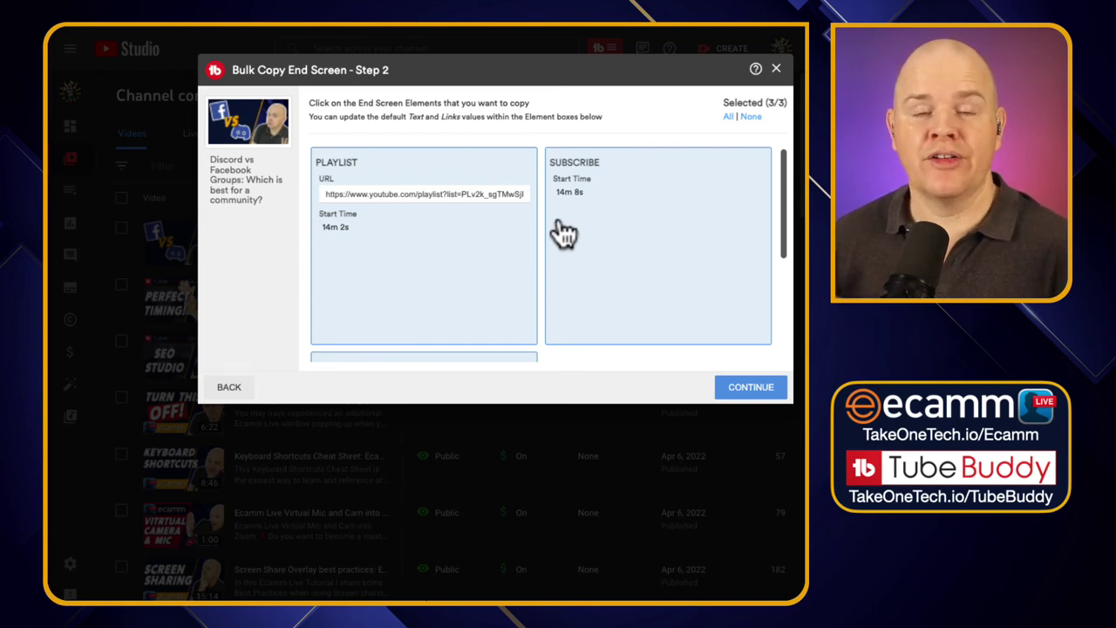
Step: Review the remaining end screen elements offered for copying and close the bulk copy tool without copying
{"action": "scroll", "coordinate": [564, 234], "scroll_direction": "down", "scroll_amount": 1}
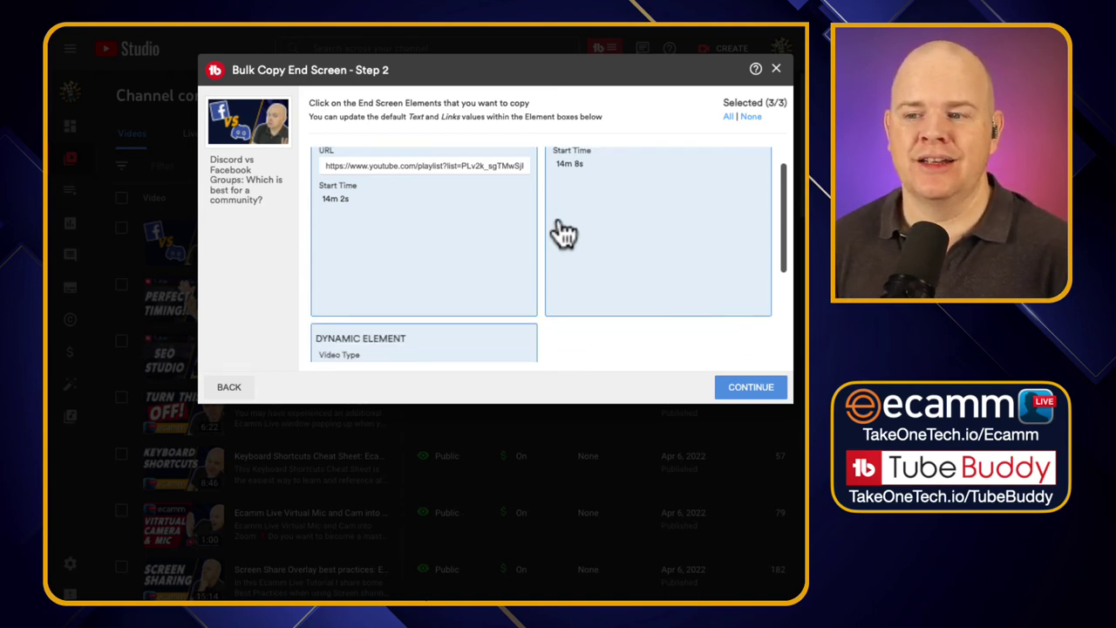
{"action": "left_click", "coordinate": [775, 69]}
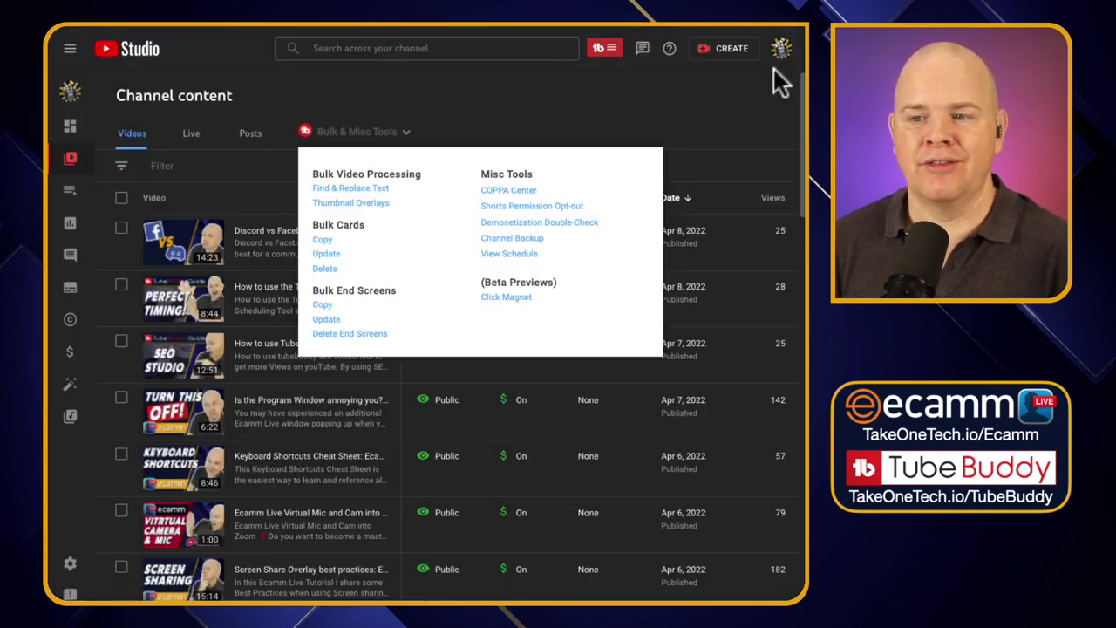
Step: Open the bulk end screen update tool and explore its element types, matching Link Elements by Title
{"action": "left_click", "coordinate": [325, 321]}
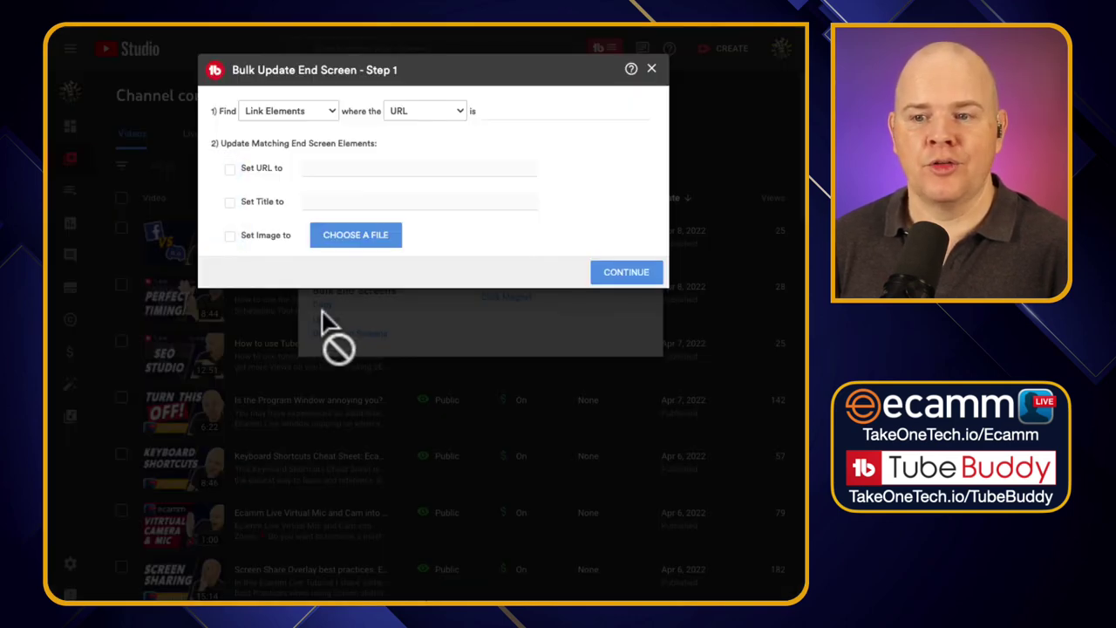
{"action": "left_click", "coordinate": [331, 108]}
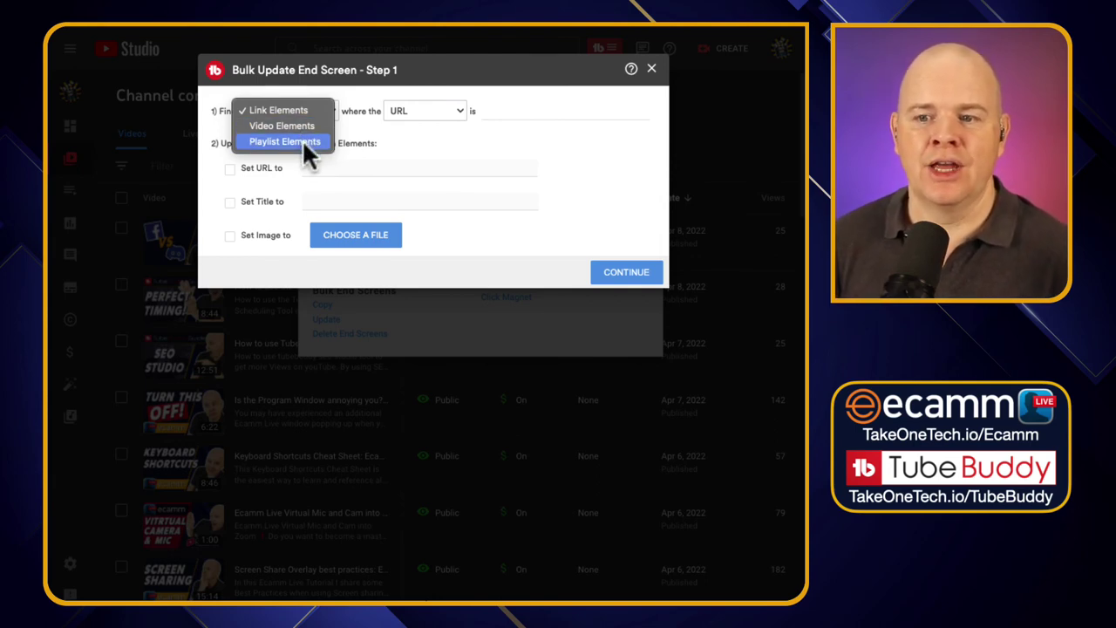
{"action": "left_click", "coordinate": [382, 129]}
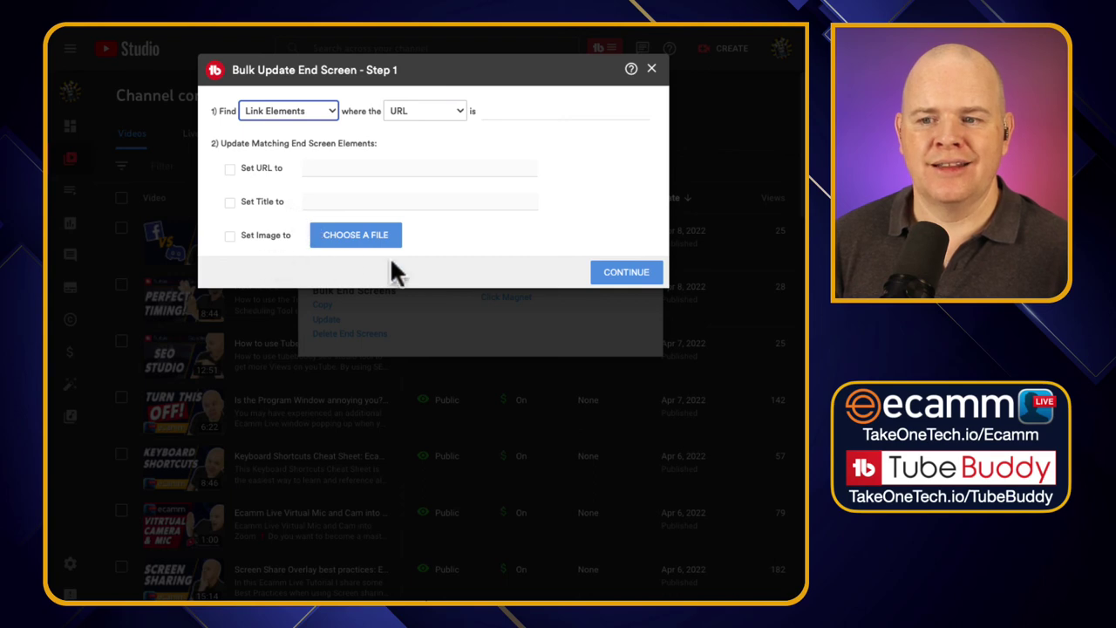
{"action": "left_click", "coordinate": [408, 112]}
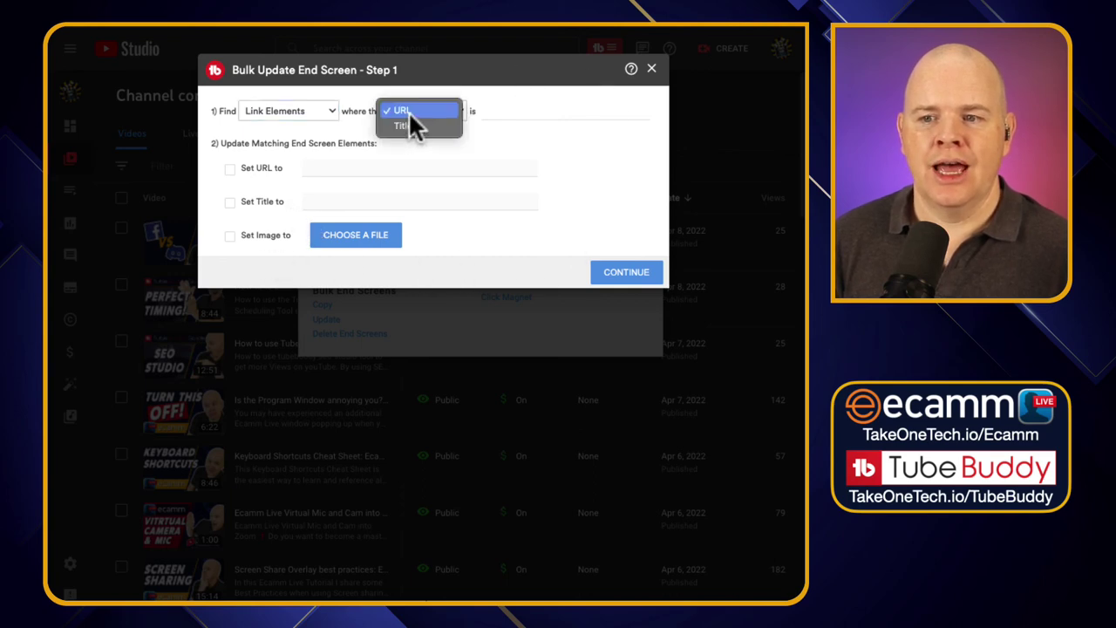
{"action": "left_click", "coordinate": [412, 127]}
{"action": "left_click", "coordinate": [451, 115]}
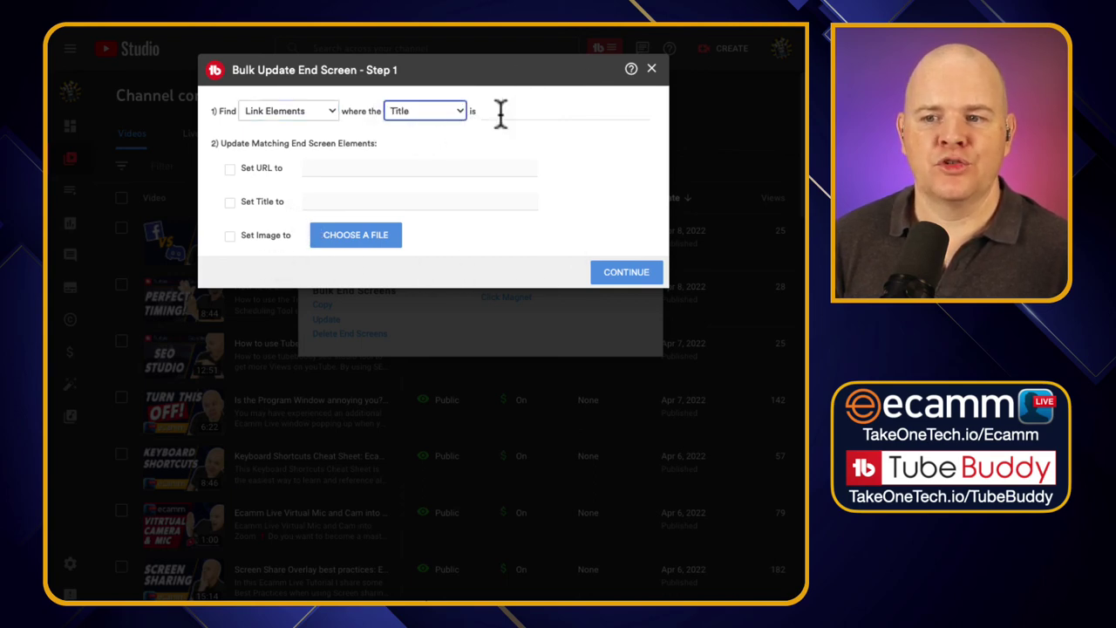
Step: Switch the bulk end screen update to Video Elements and examine its Video URL match and replacement options
{"action": "left_click", "coordinate": [327, 109]}
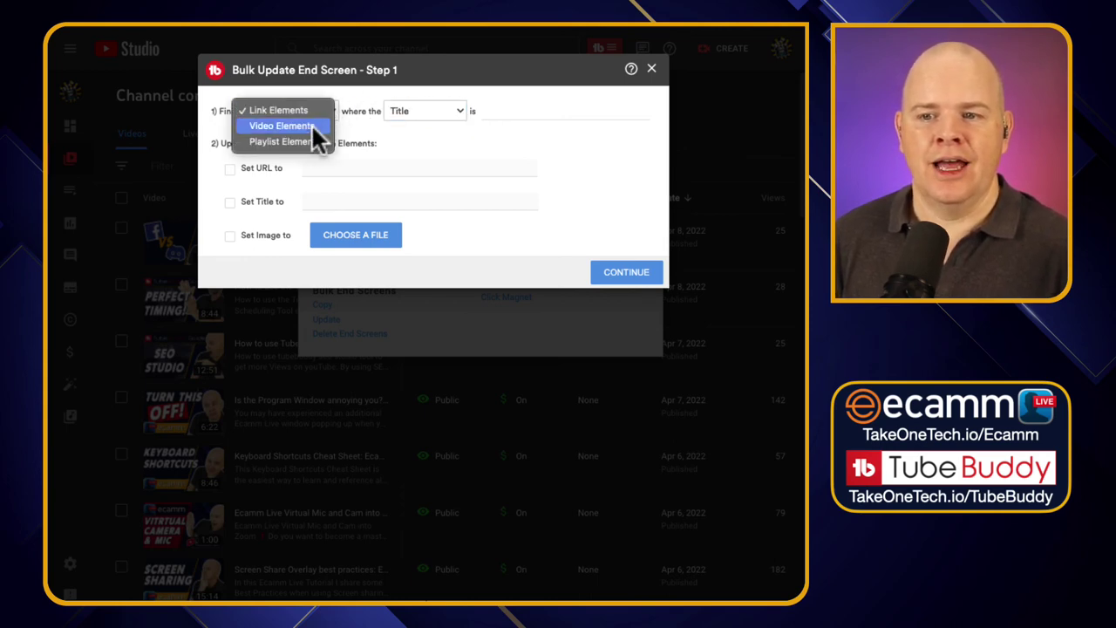
{"action": "left_click", "coordinate": [312, 125]}
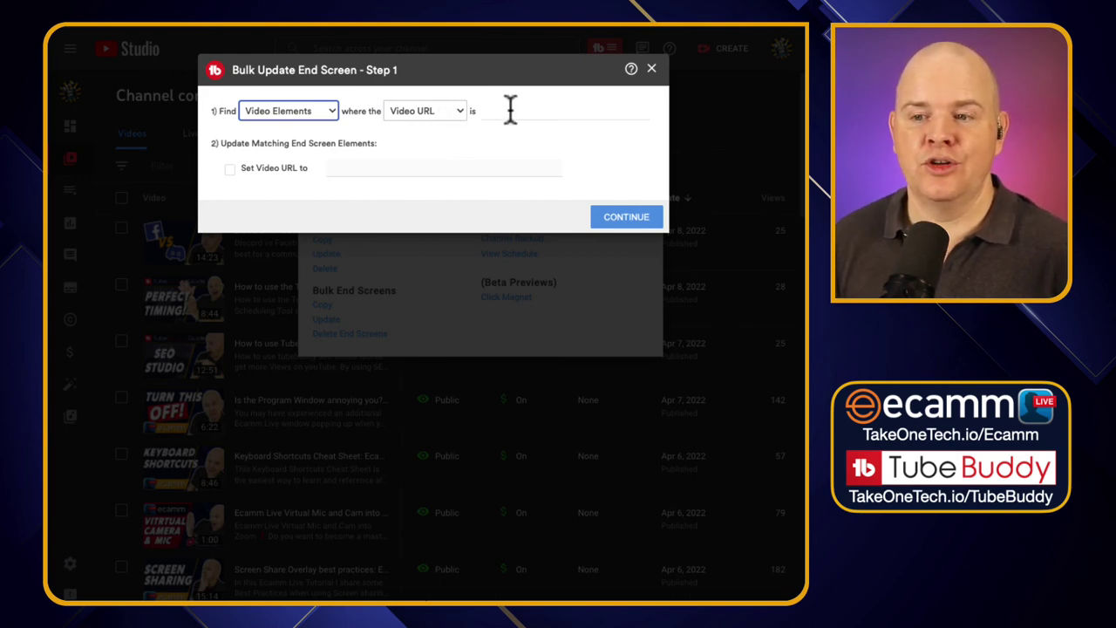
{"action": "left_click", "coordinate": [561, 111]}
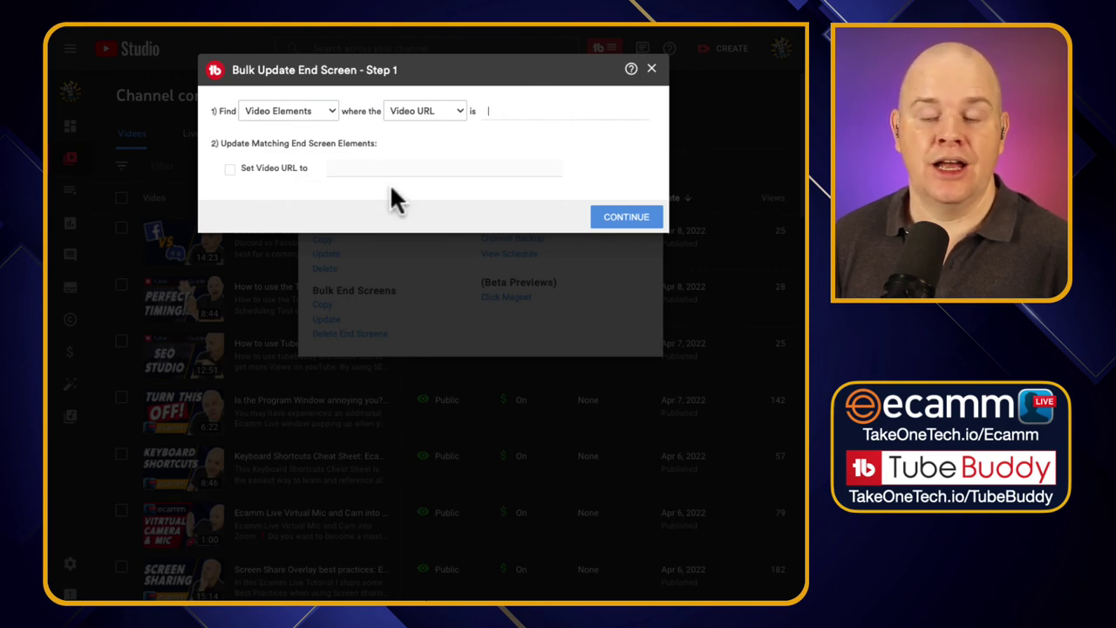
Step: Switch the bulk end screen update to Playlist Elements, examine its Playlist URL options, and close the tool without updating
{"action": "left_click", "coordinate": [329, 109]}
{"action": "left_click", "coordinate": [298, 132]}
{"action": "left_click", "coordinate": [311, 112]}
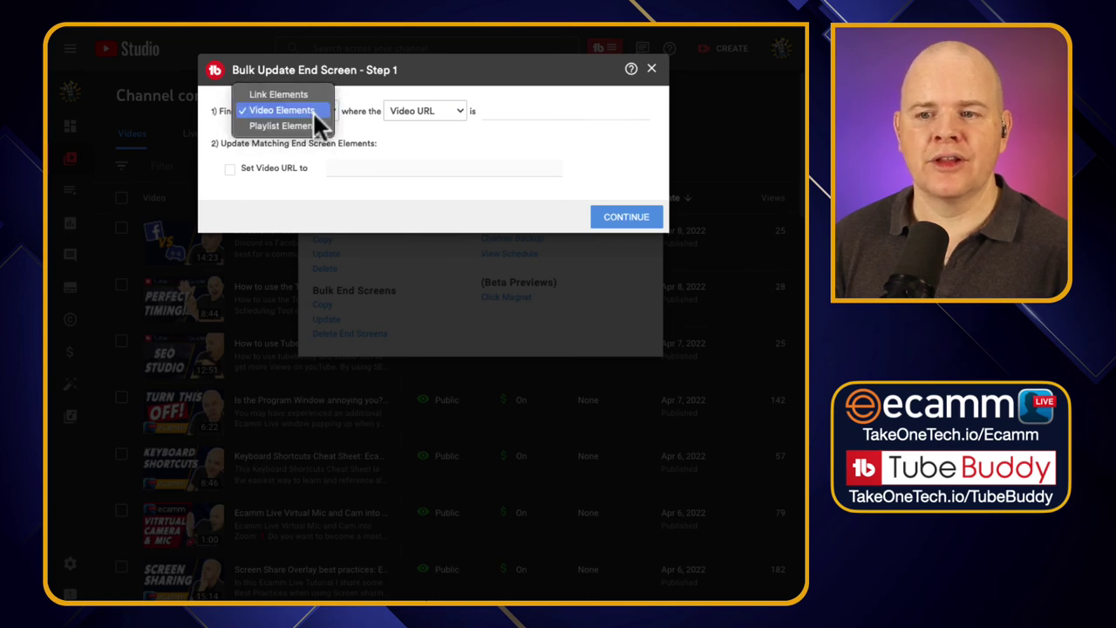
{"action": "left_click", "coordinate": [309, 127]}
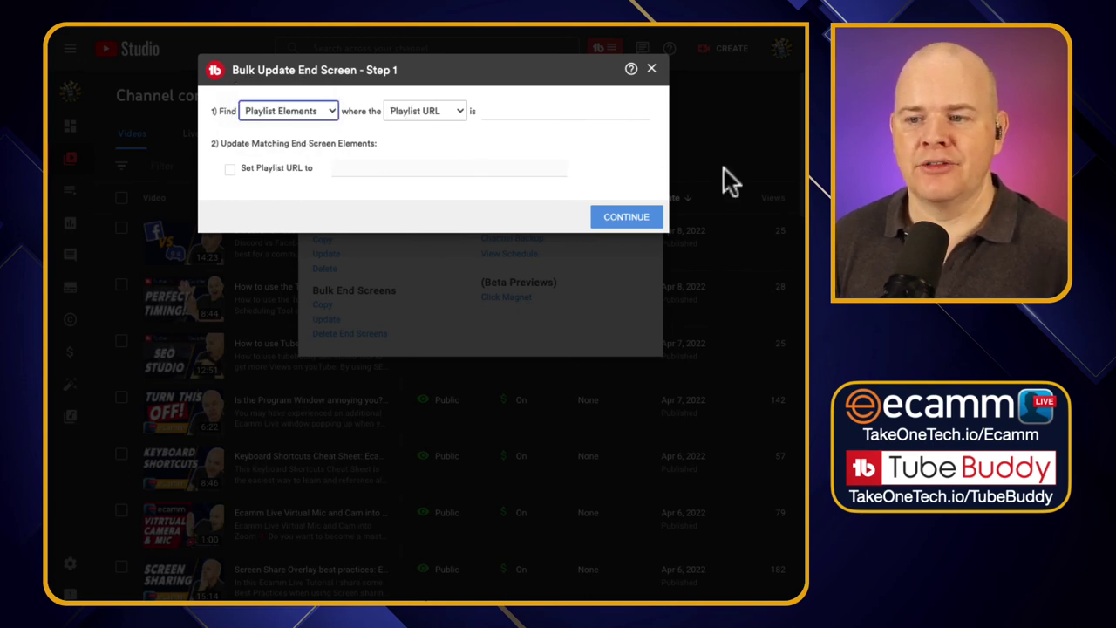
{"action": "left_click", "coordinate": [651, 69]}
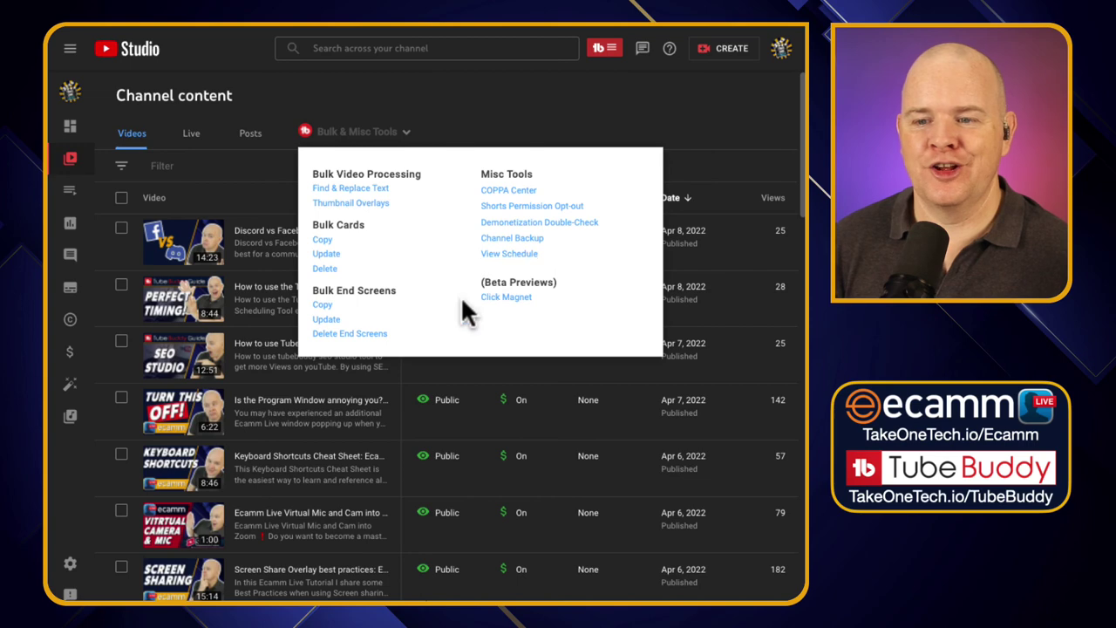
Step: Open the bulk end screen deletion tool to examine its deletion options, and close it without deleting
{"action": "left_click", "coordinate": [370, 335]}
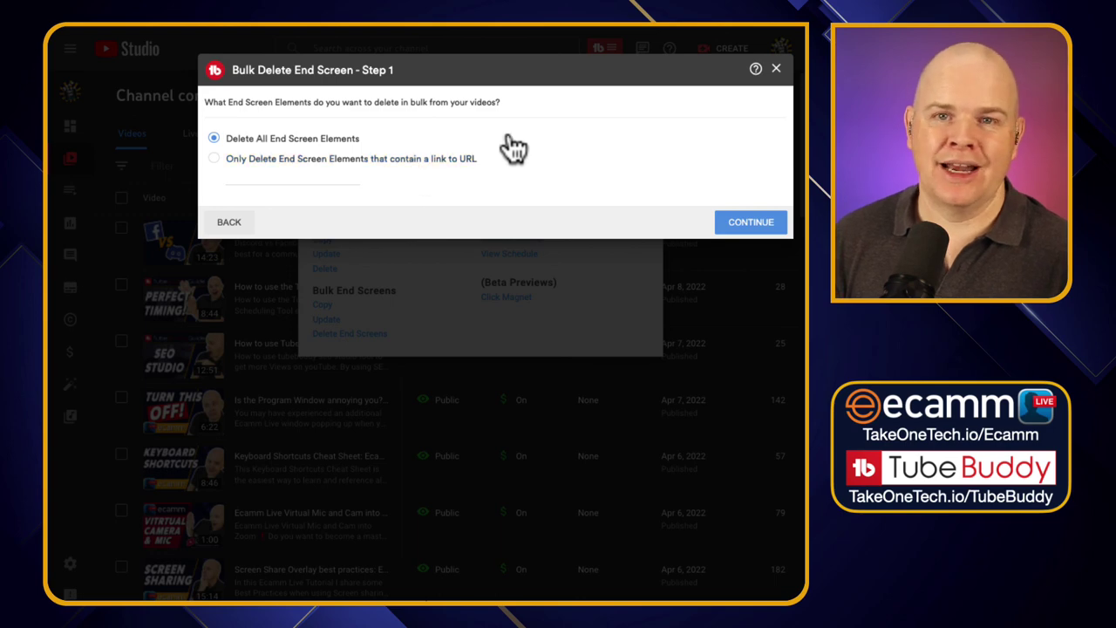
{"action": "left_click", "coordinate": [776, 69]}
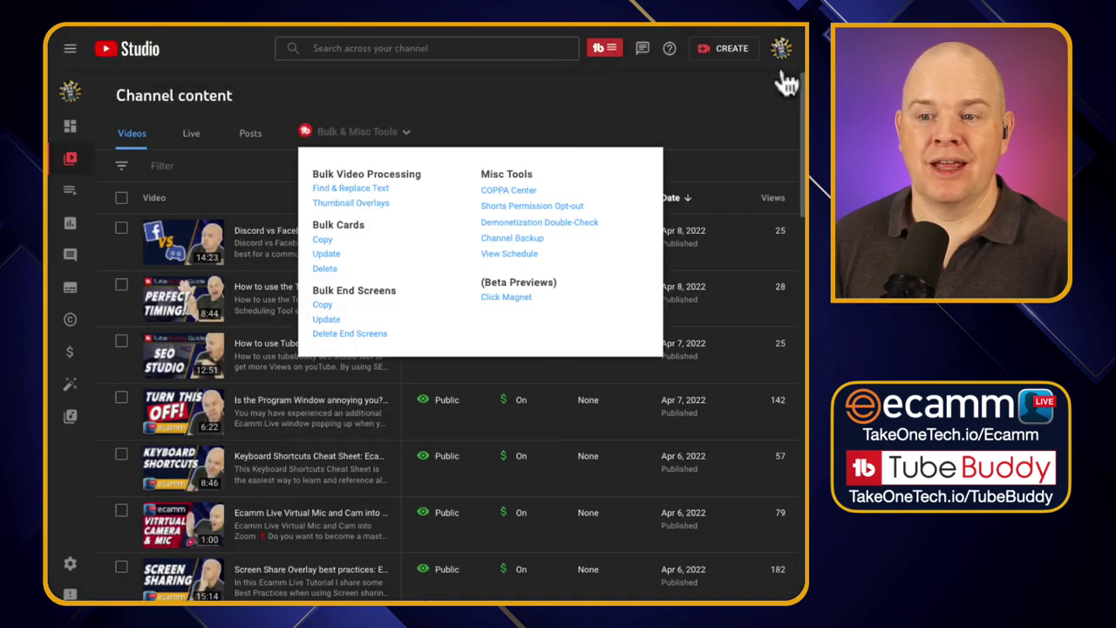